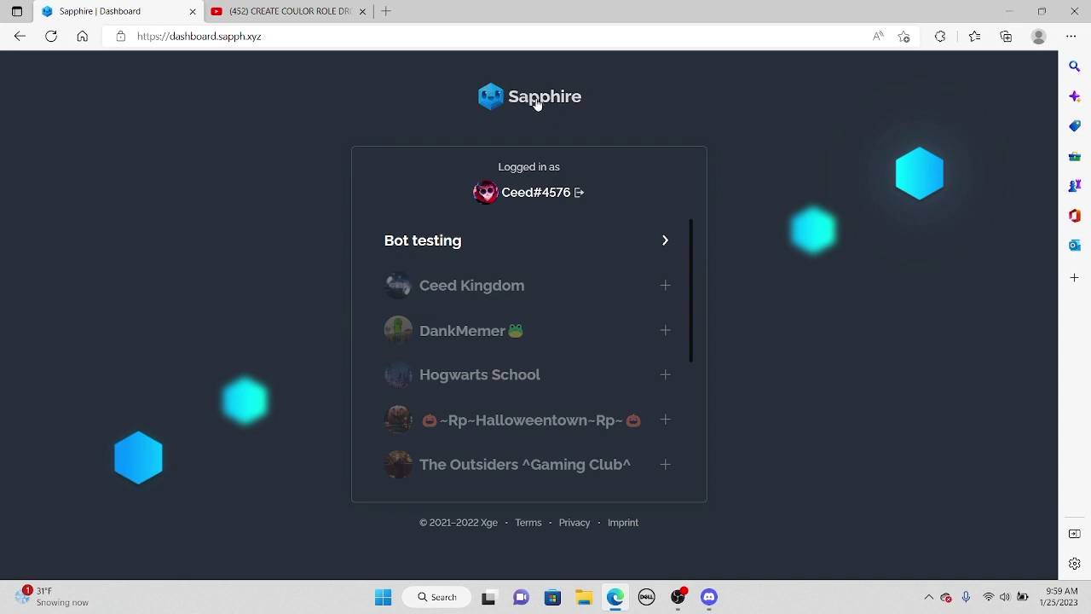
Step: Open the Bot testing server's dashboard from the Sapphire server list
click(492, 244)
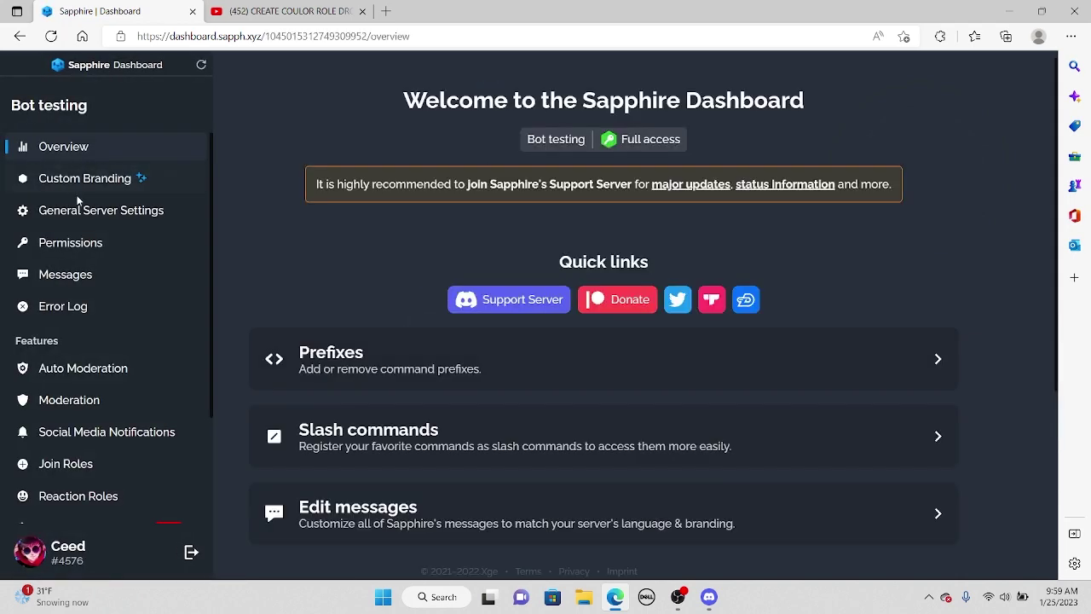
scroll(94, 202, down, 1)
scroll(106, 198, up, 1)
click(710, 597)
click(127, 32)
click(281, 137)
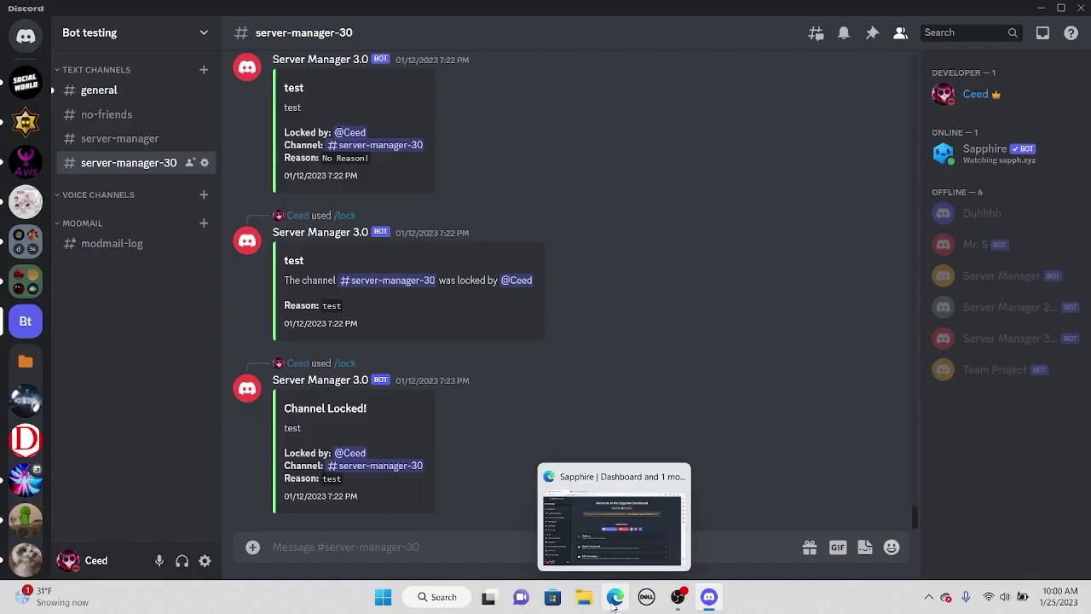
Step: On the Messages page, create a new message template named 'updateroles'
click(614, 605)
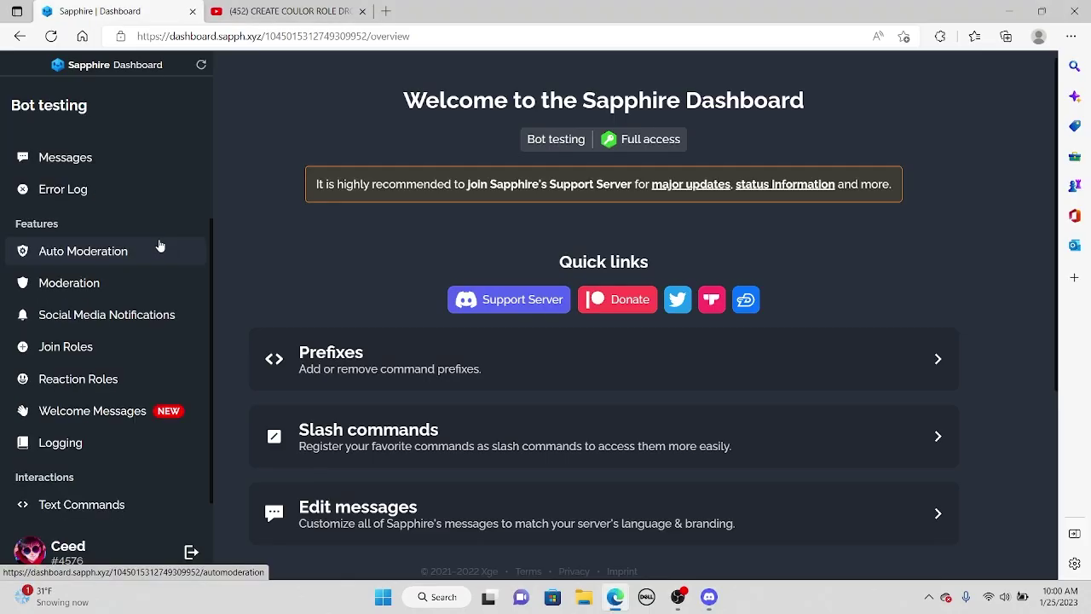
scroll(153, 247, down, 1)
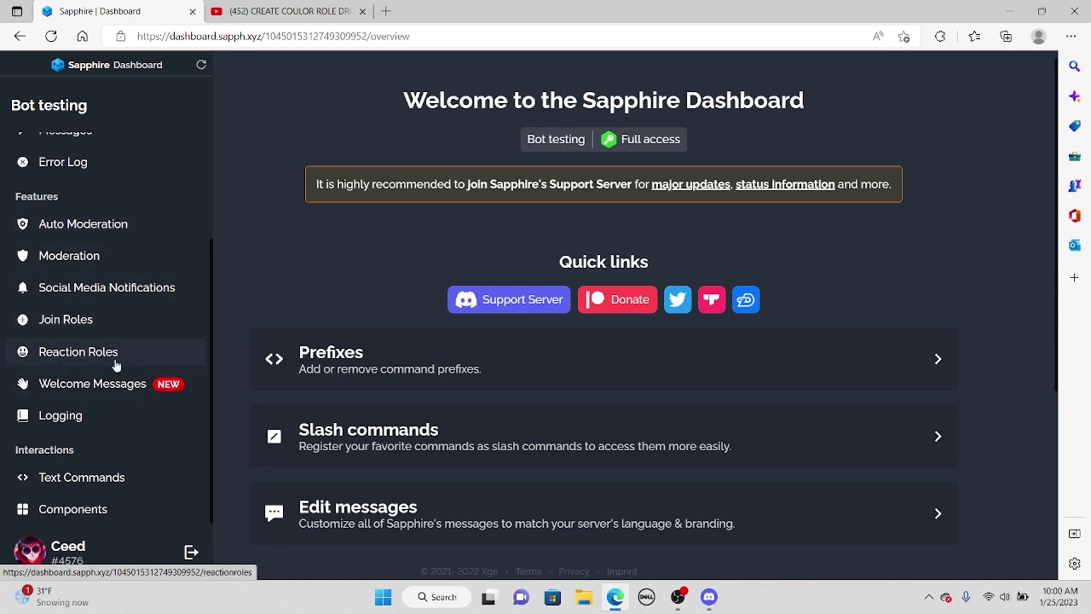
scroll(119, 358, up, 2)
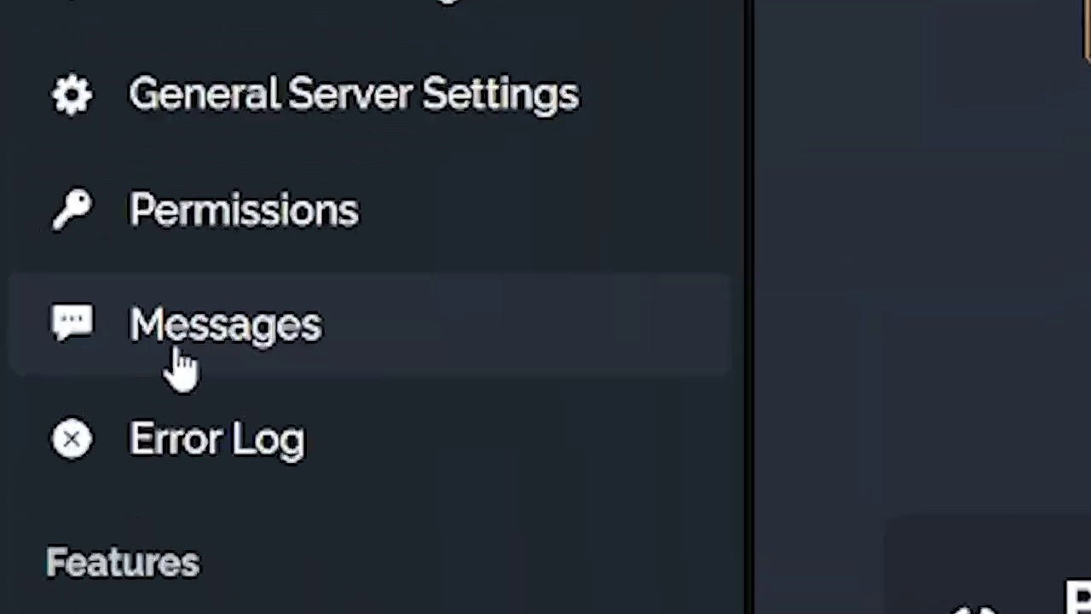
click(401, 358)
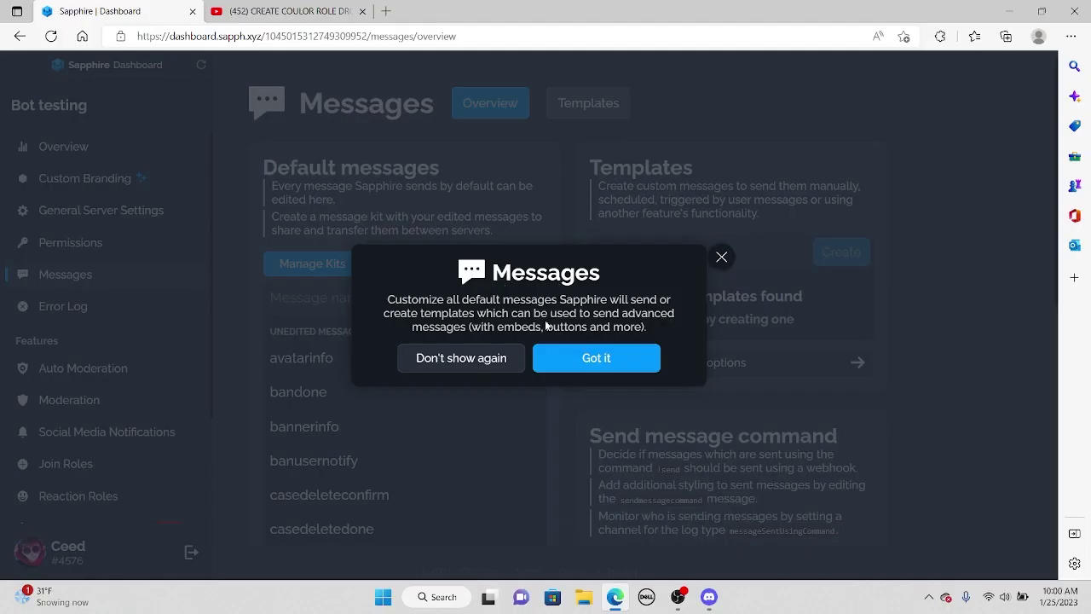
click(576, 360)
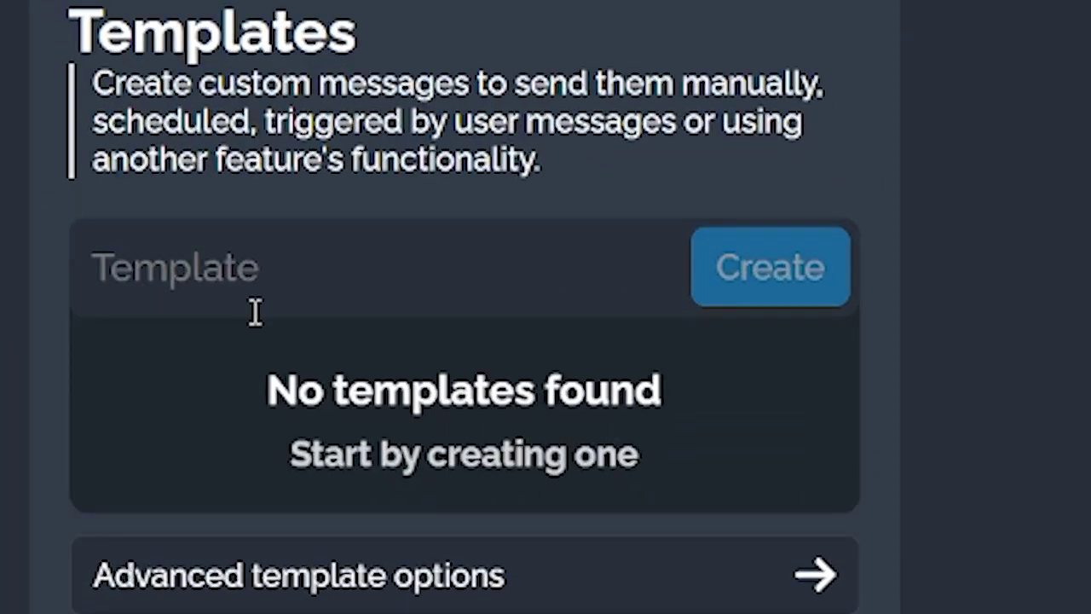
click(255, 312)
text(u)
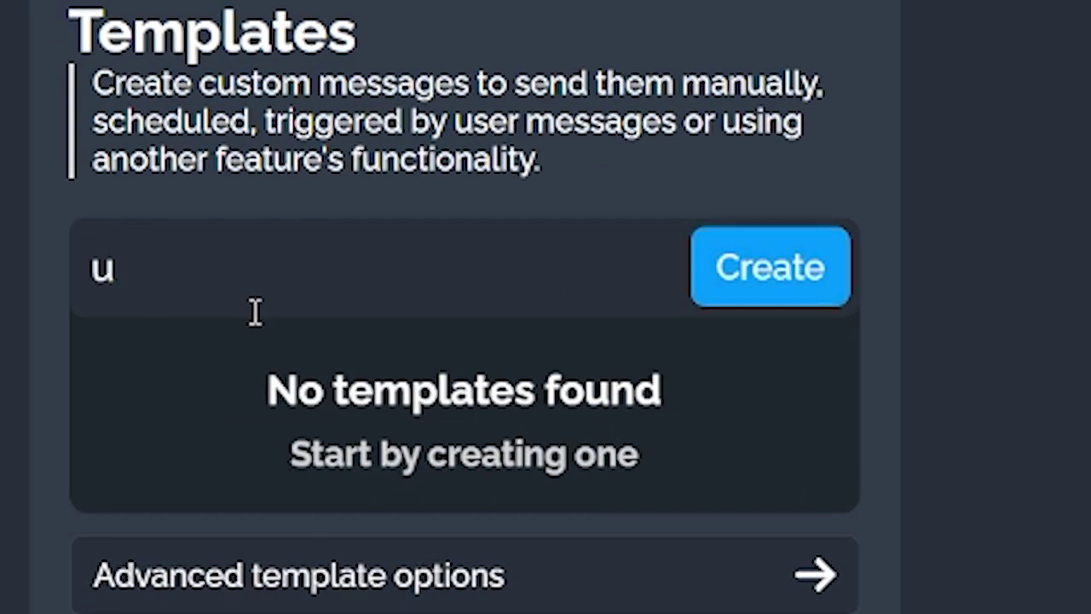
text(pdaterole)
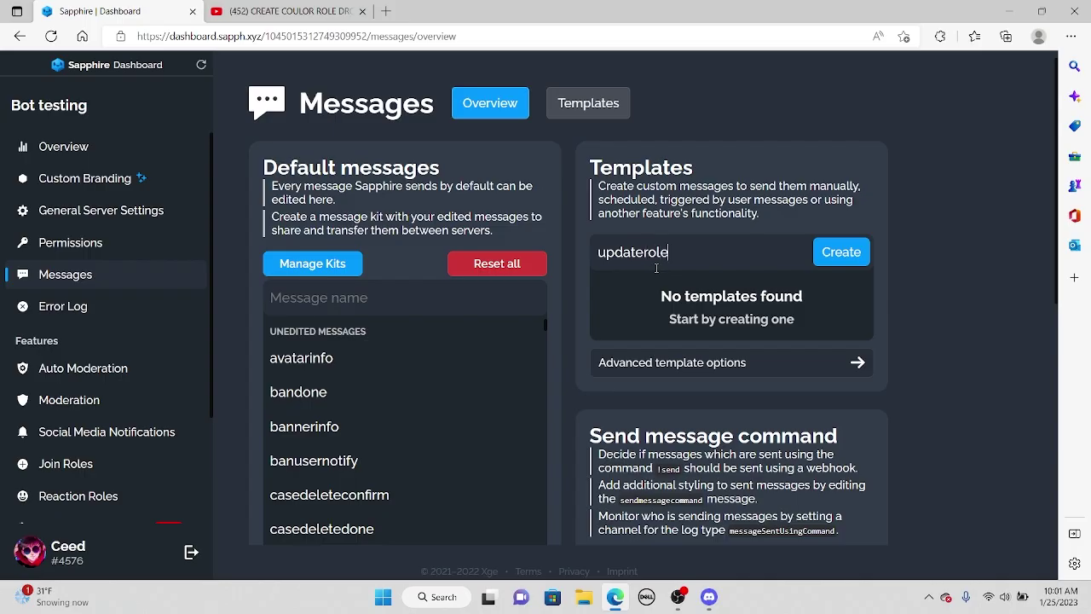
text(s)
click(841, 251)
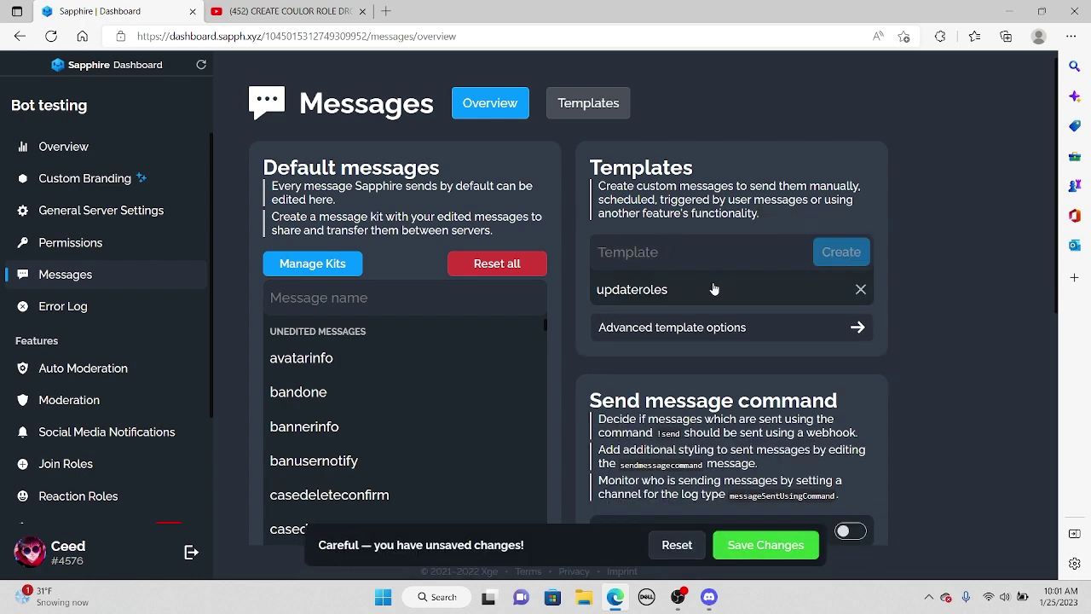
Step: Replace the updateroles template's raw JSON with the pasted 'User roles updated' embed
click(664, 297)
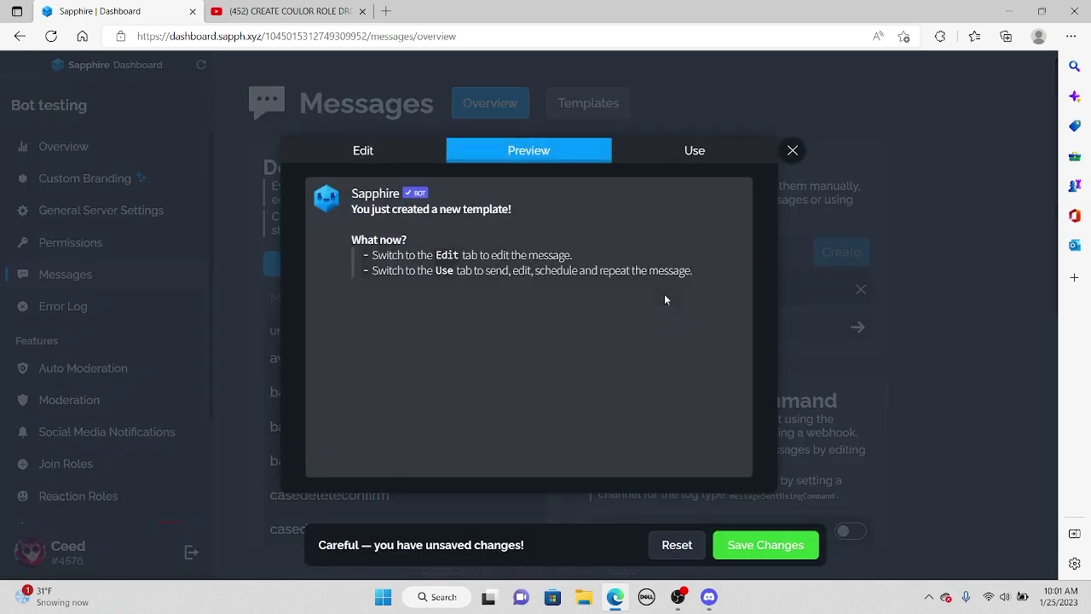
click(365, 162)
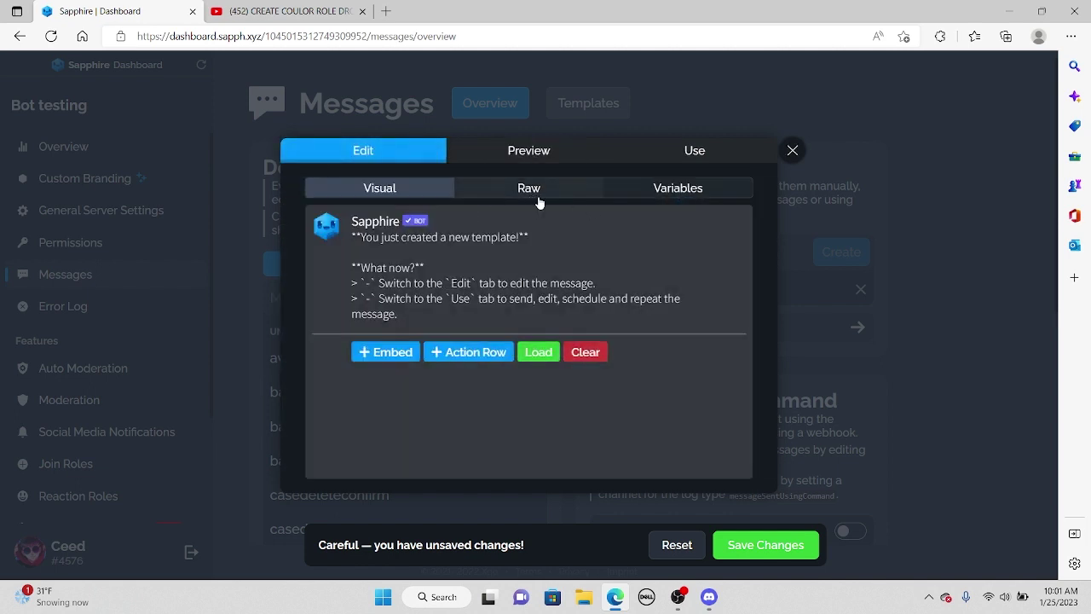
click(528, 187)
drag(384, 256, 306, 206)
key(BackSpace)
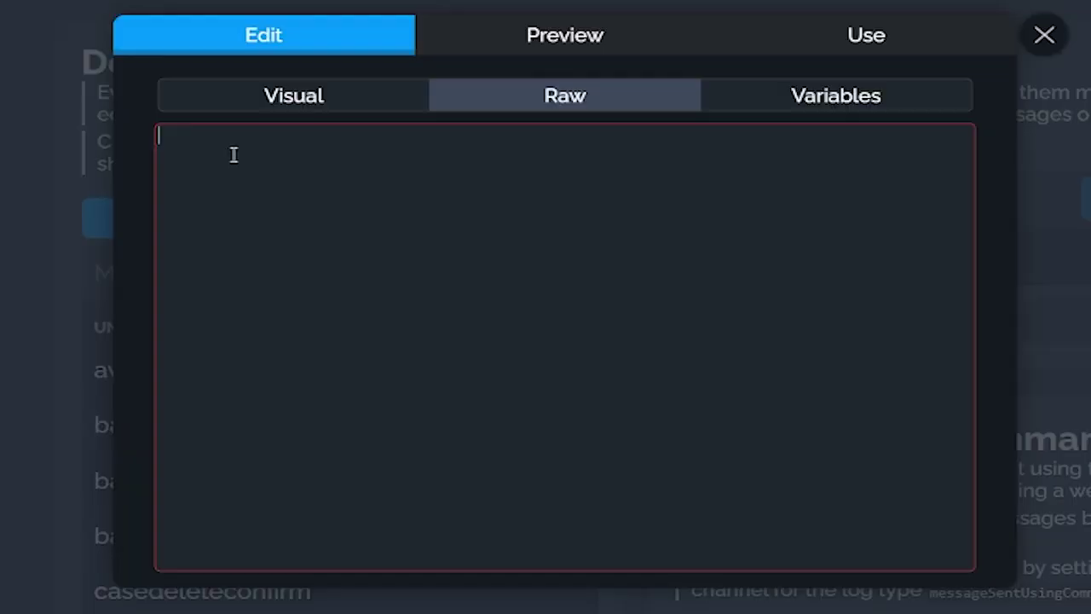
key(ctrl+v)
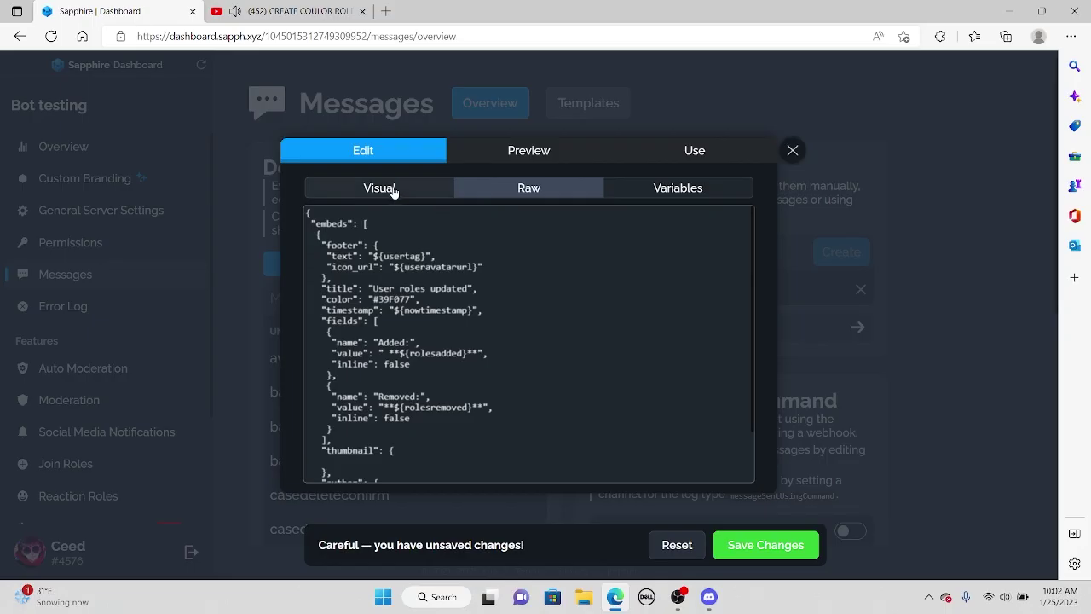
Step: Change the embed title to the owner's name plus 'discord roles updated!' and save
click(393, 191)
scroll(436, 401, down, 1)
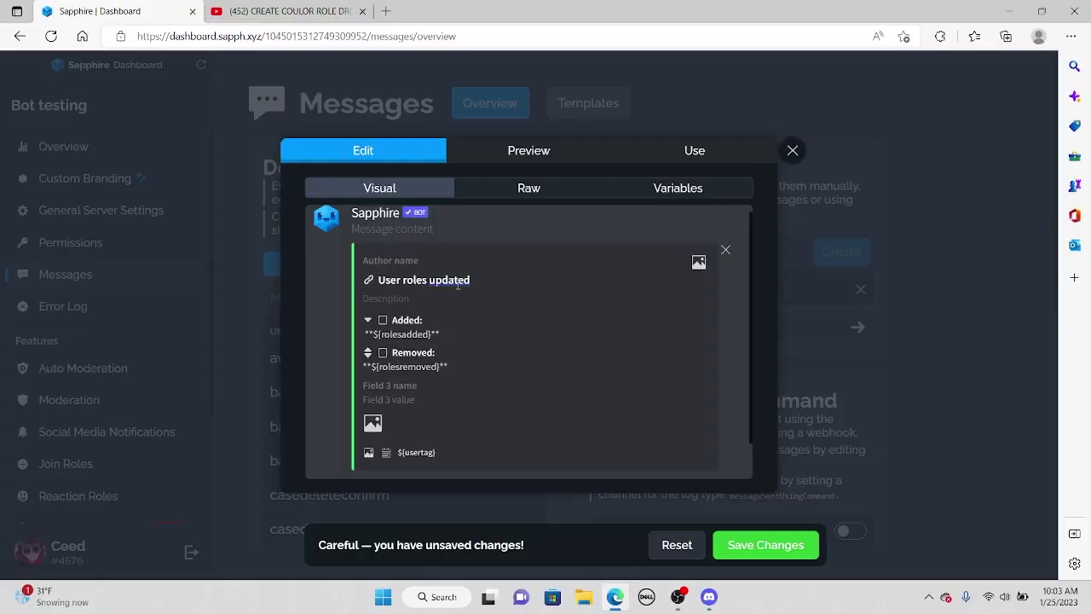
scroll(458, 285, down, 2)
scroll(452, 333, up, 3)
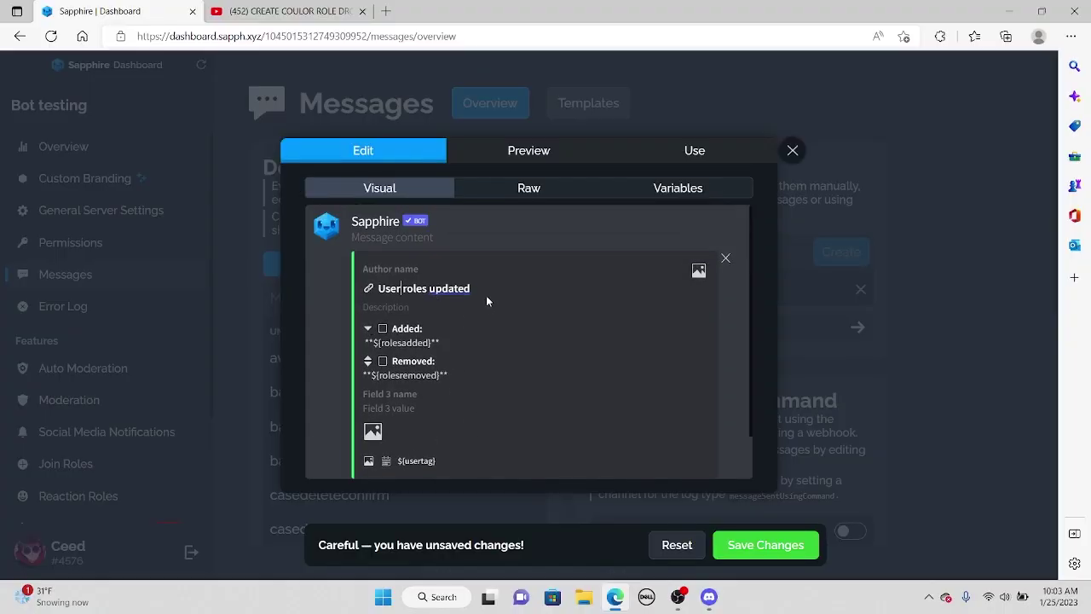
key(BackSpace)
key(BackSpace)
key(BackSpace)
key(BackSpace)
text(Ceed d)
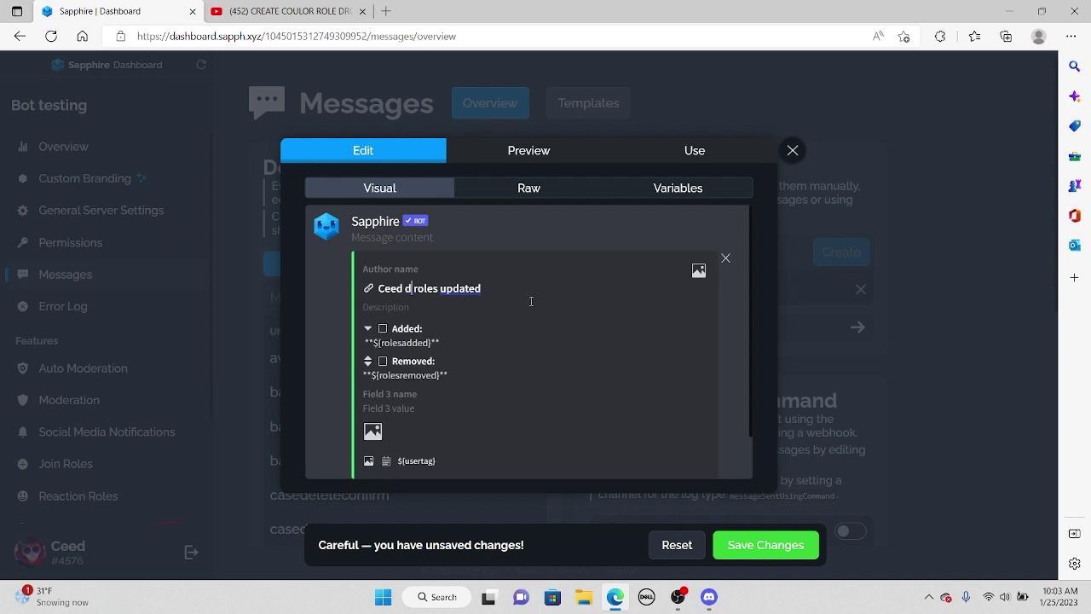
text(iscord)
click(565, 291)
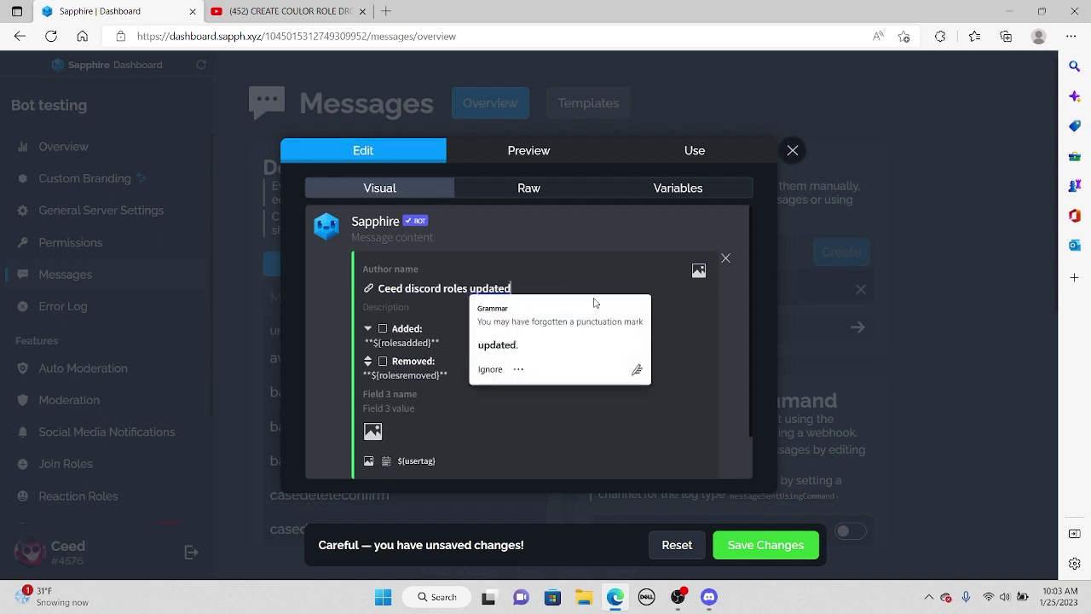
text(!)
scroll(567, 410, down, 1)
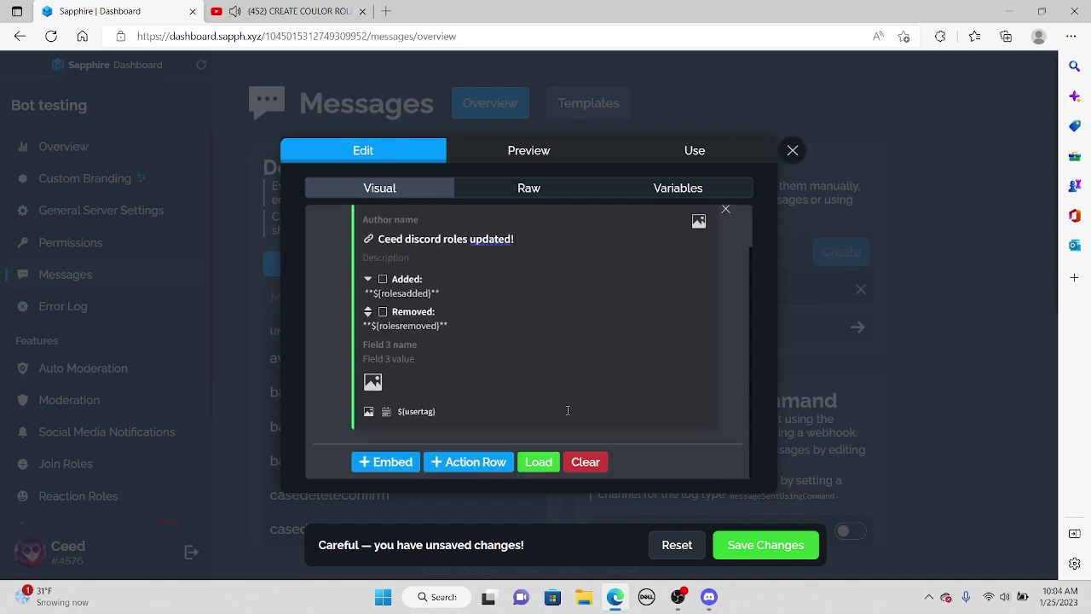
scroll(481, 297, up, 1)
scroll(332, 350, down, 1)
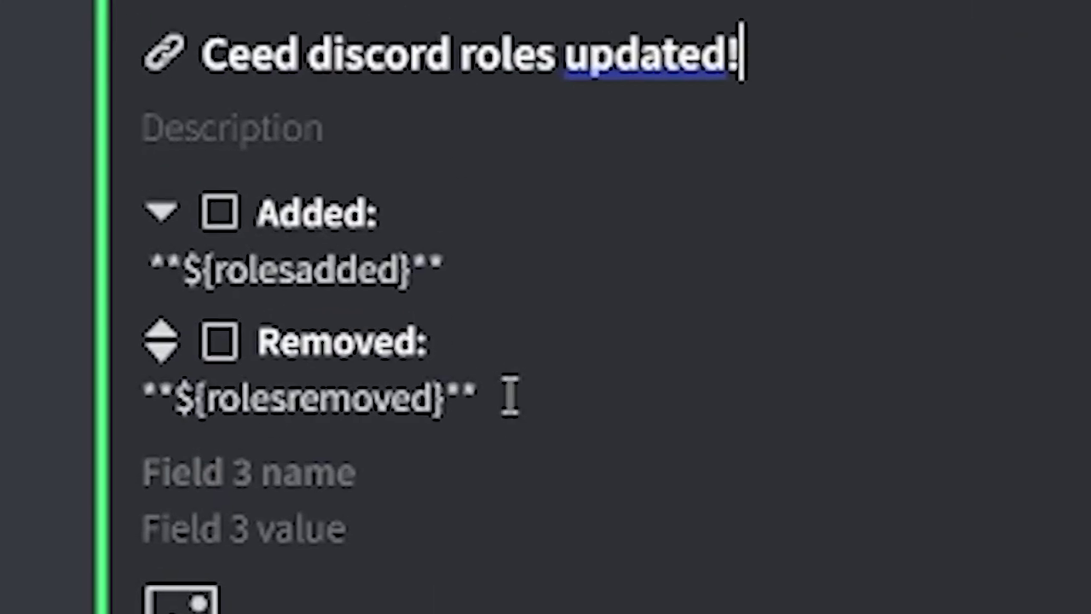
mouse_move(509, 397)
mouse_down()
mouse_move(150, 389)
mouse_move(518, 404)
mouse_up()
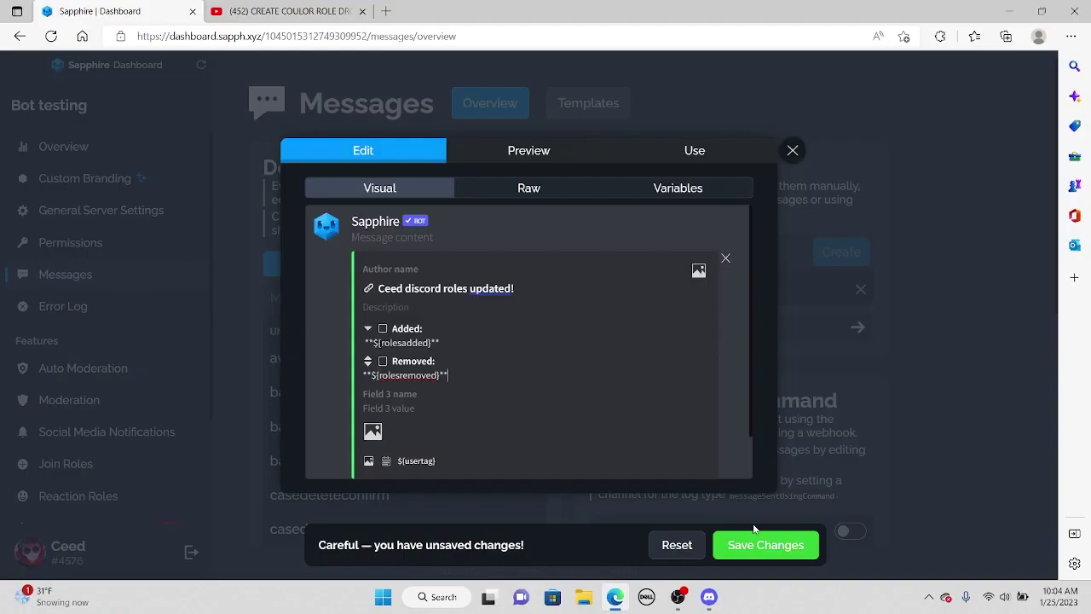
click(765, 547)
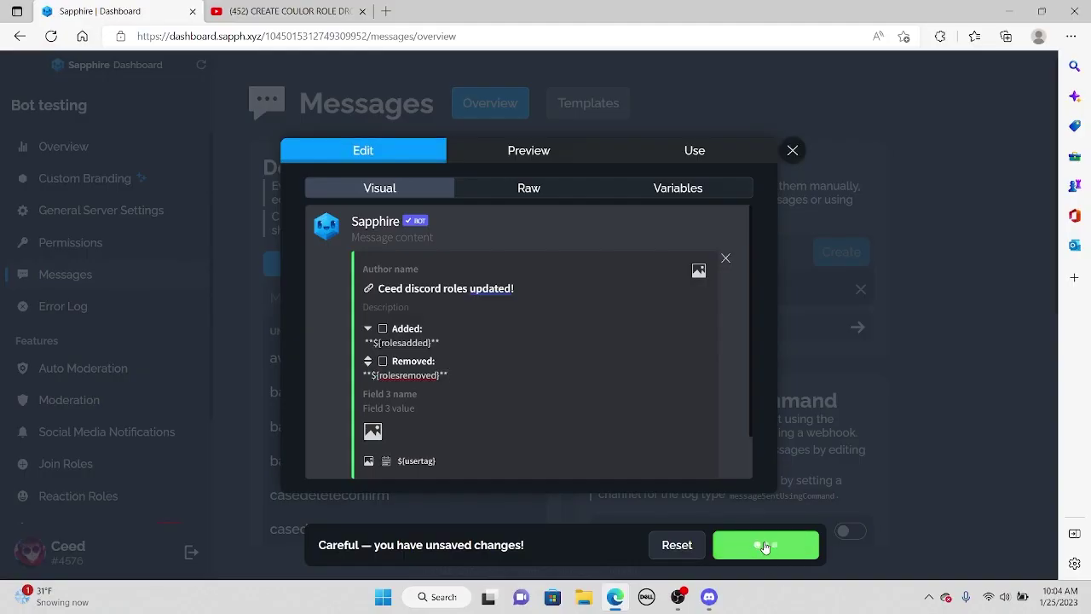
Step: On the Components page, create a custom select menu action named with the user's name plus 'rolesupate'
click(792, 152)
scroll(21, 441, down, 2)
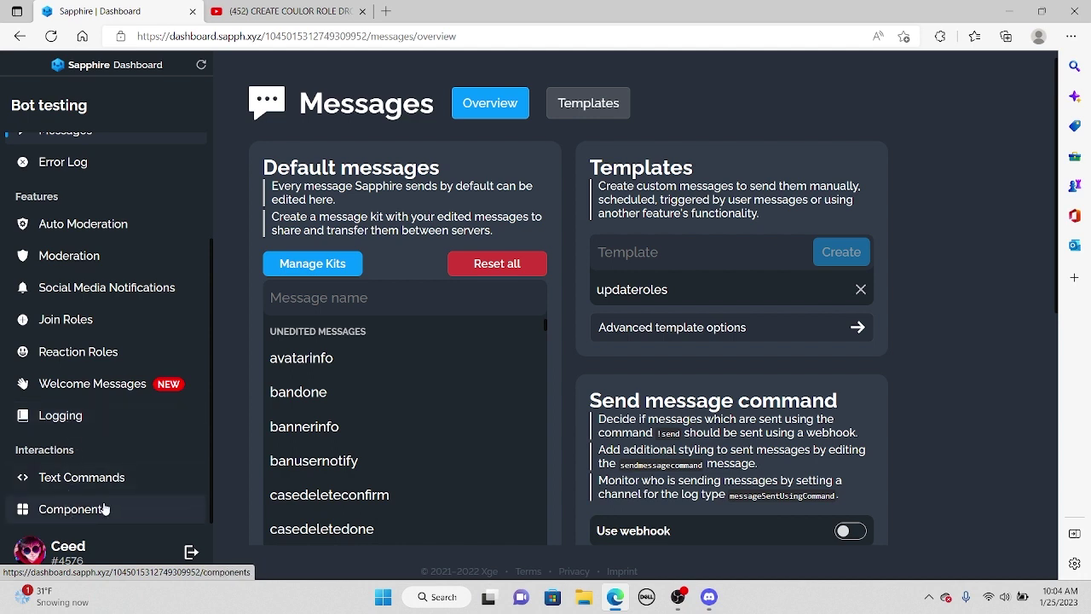
click(53, 510)
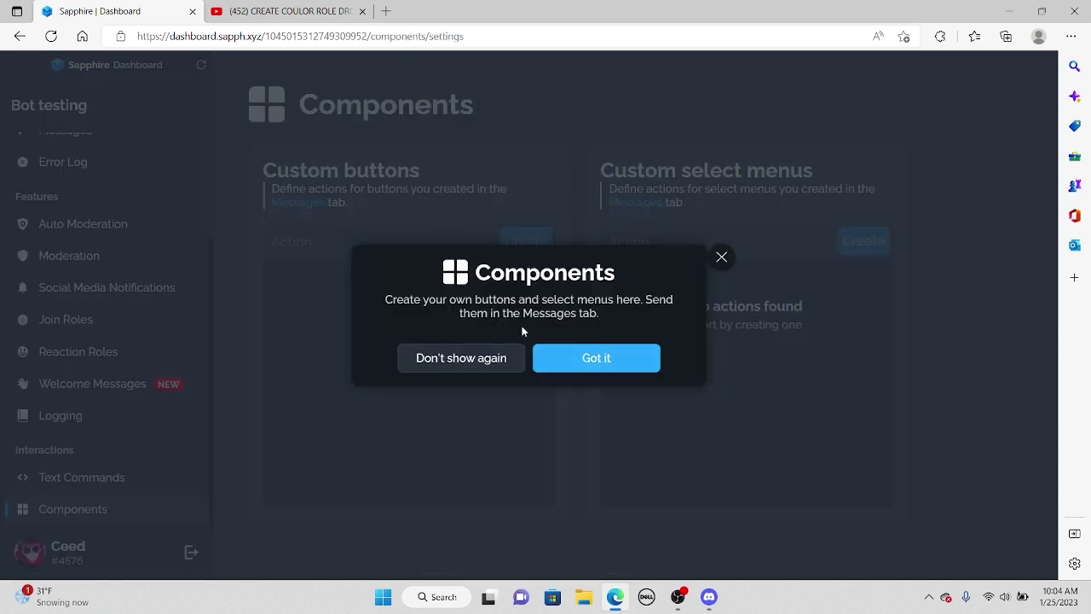
click(628, 366)
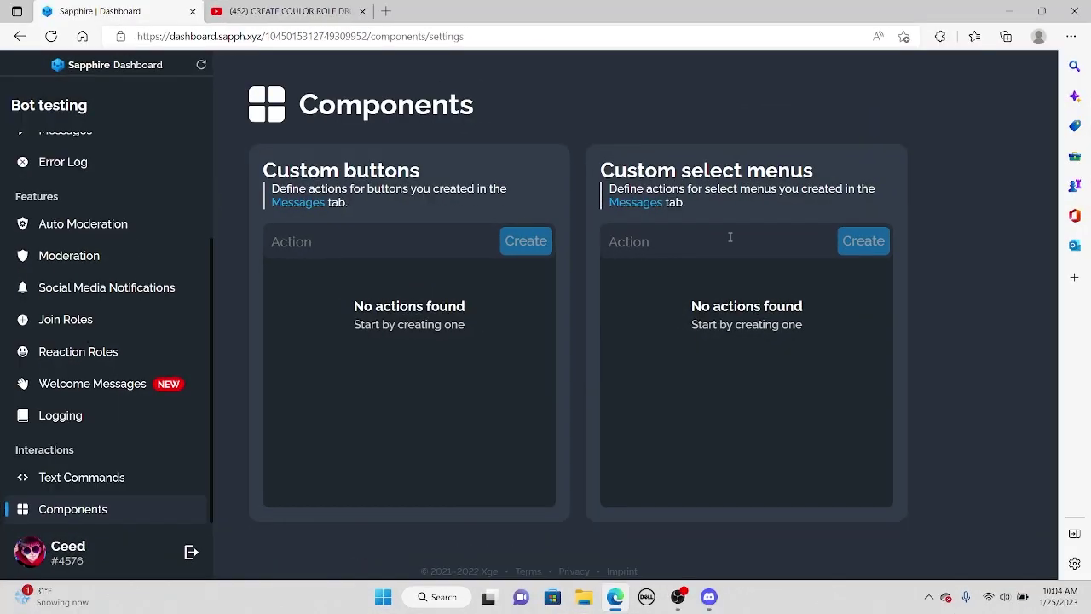
click(680, 220)
text(colo)
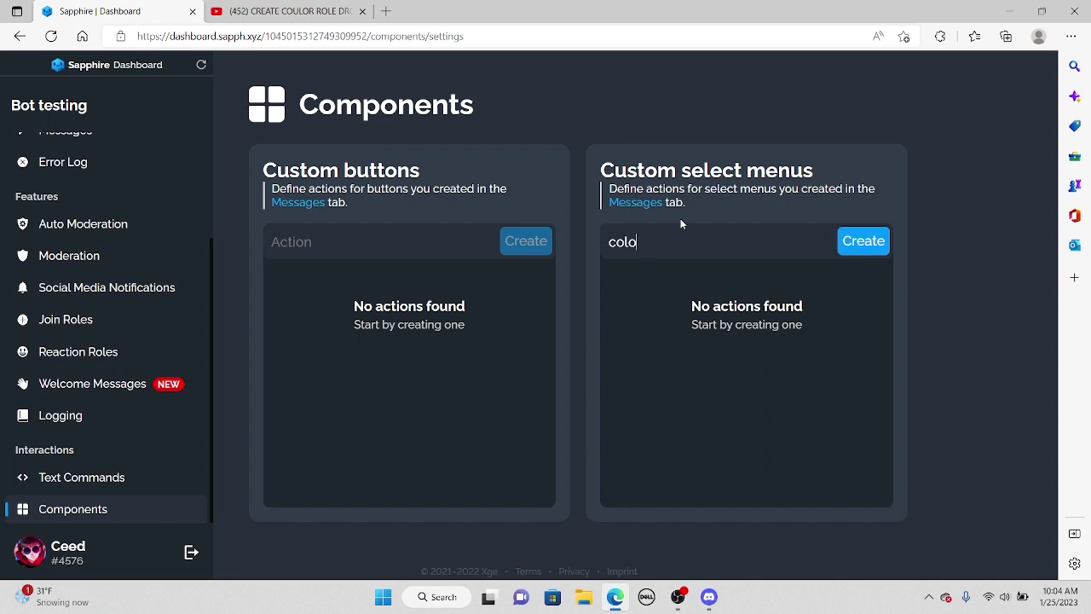
key(BackSpace)
key(BackSpace)
key(BackSpace)
key(BackSpace)
text(ceedrolesupate)
click(862, 240)
Step: Add a Developer option to the select menu that adds the Developer role
click(668, 279)
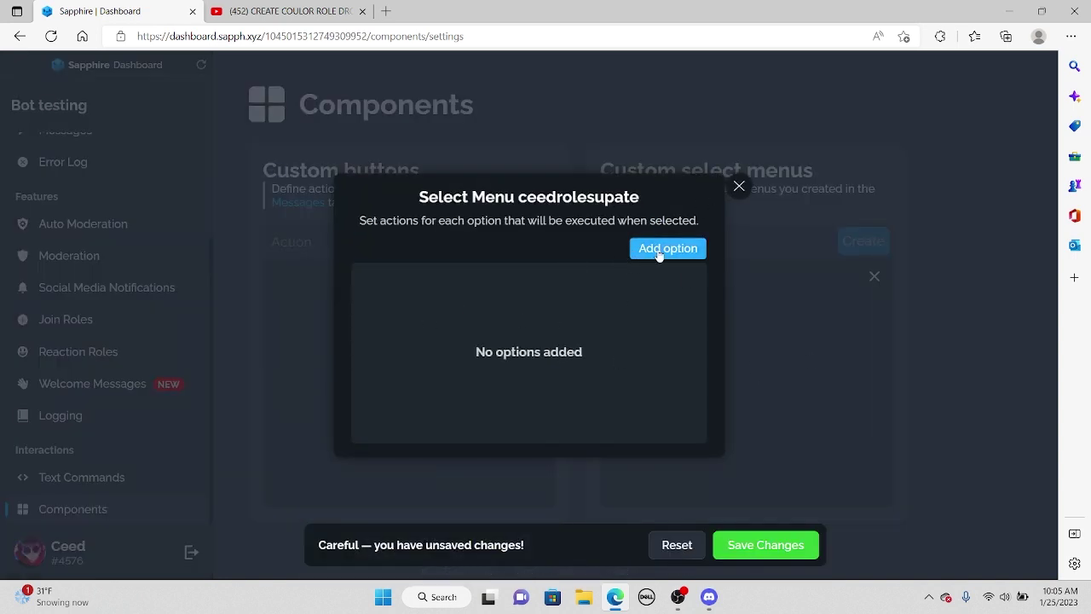
click(633, 247)
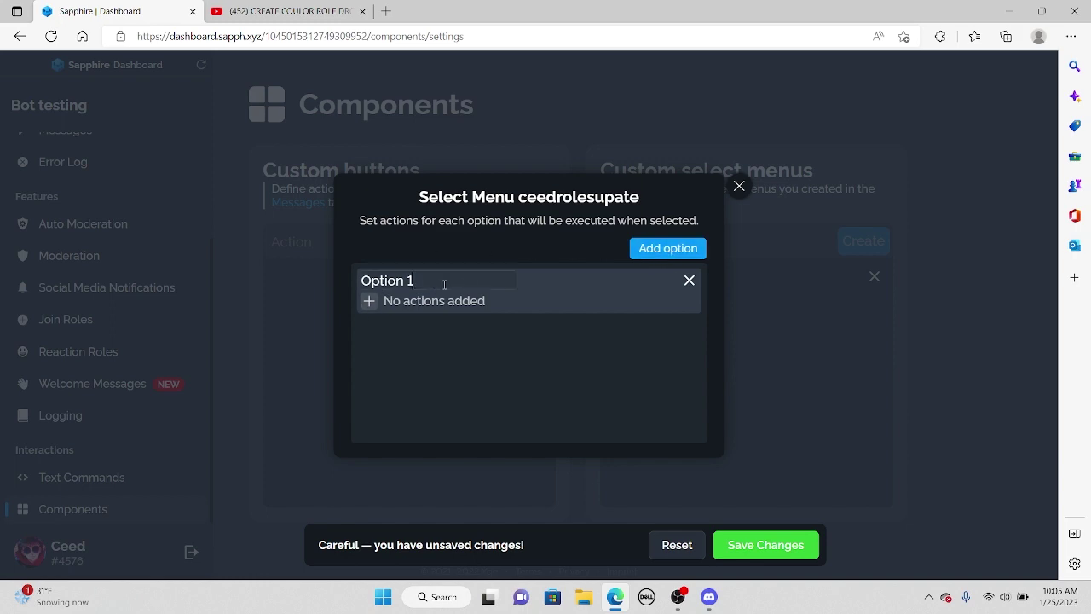
drag(443, 284, 282, 271)
text(Developer)
click(368, 302)
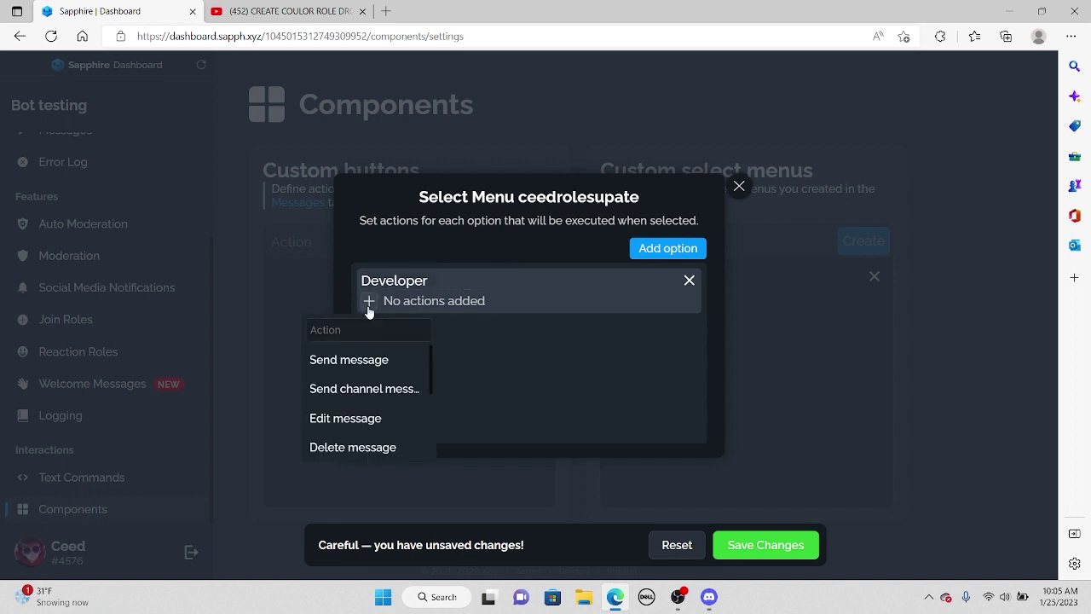
scroll(391, 399, down, 1)
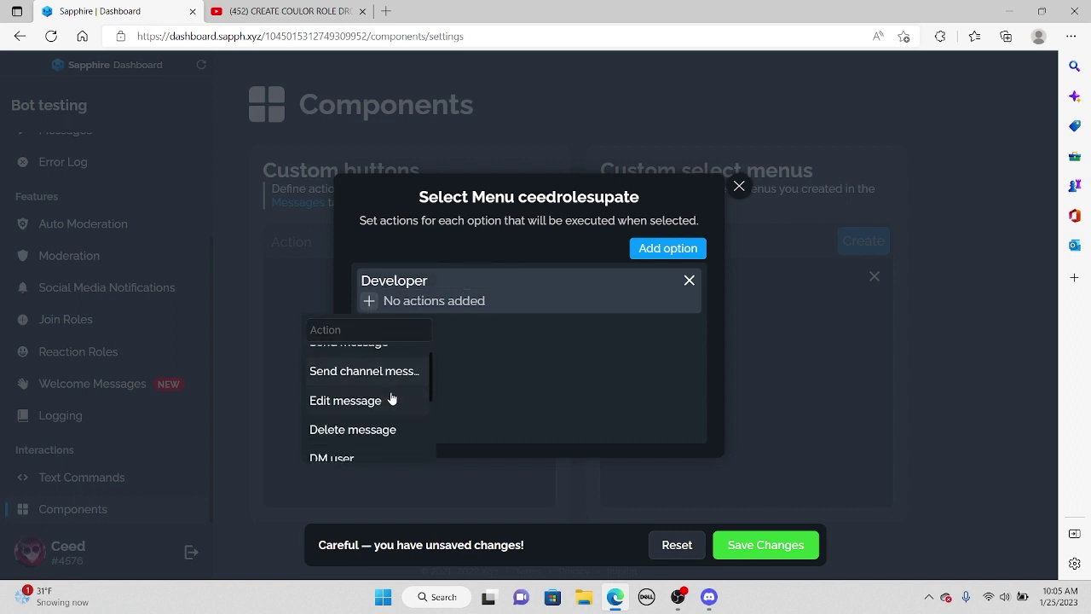
scroll(391, 399, down, 3)
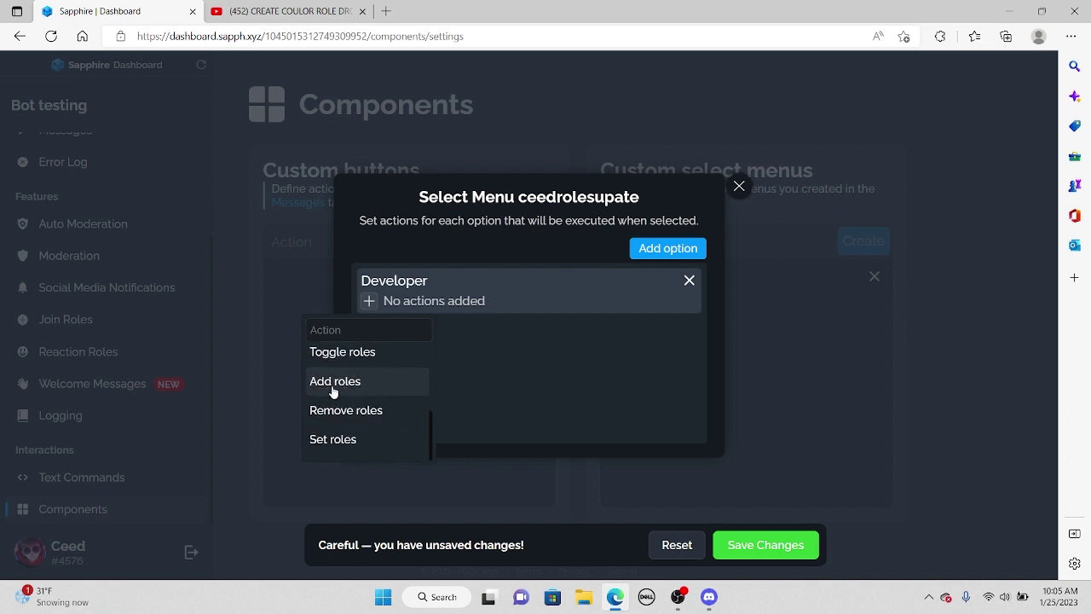
click(334, 384)
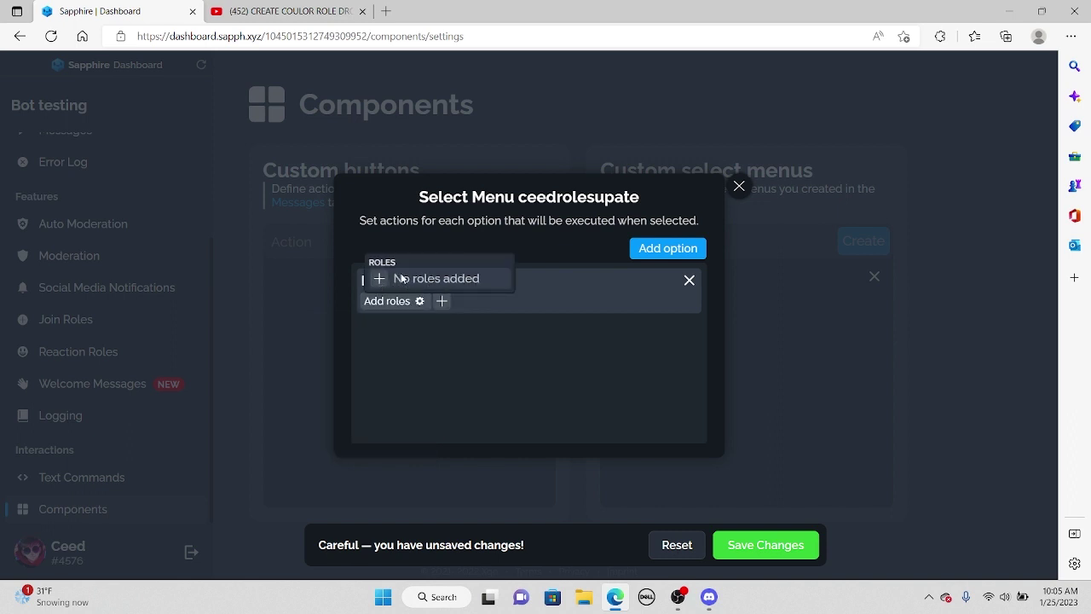
click(384, 287)
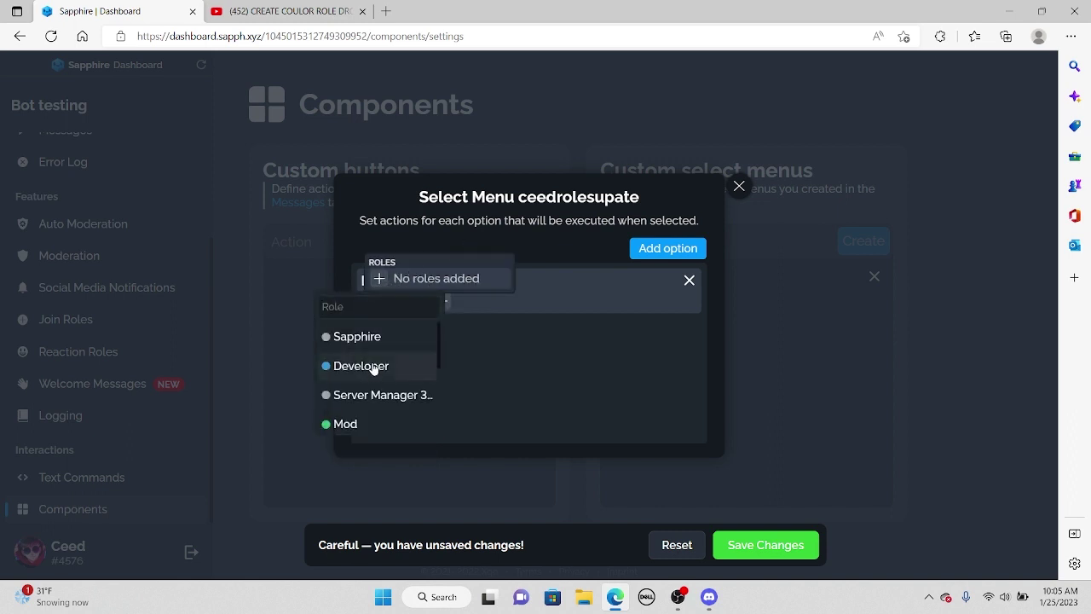
scroll(384, 375, down, 1)
scroll(382, 356, down, 1)
scroll(366, 356, up, 1)
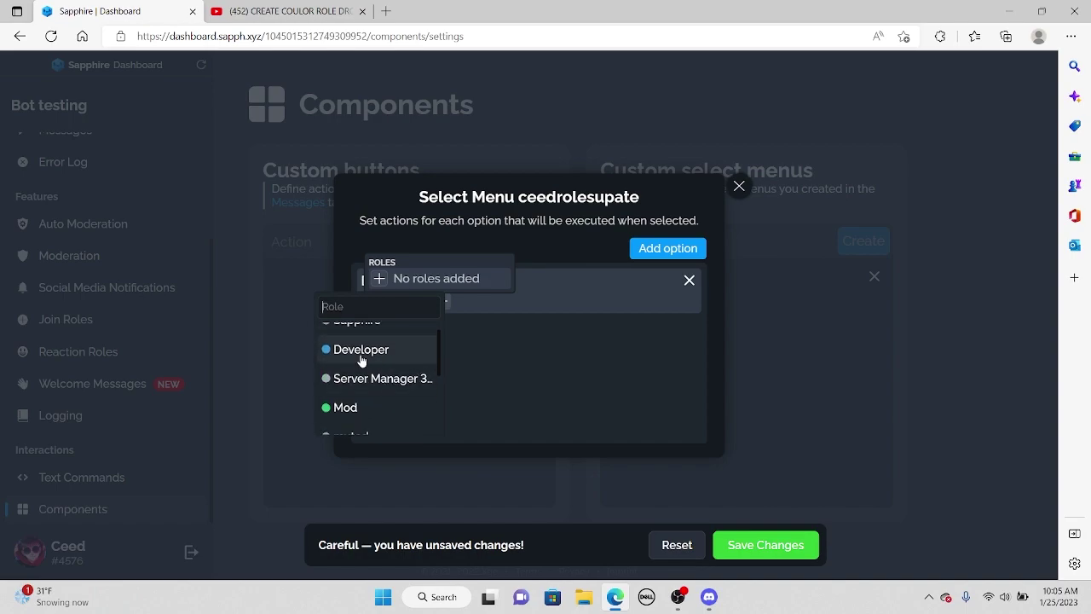
click(380, 281)
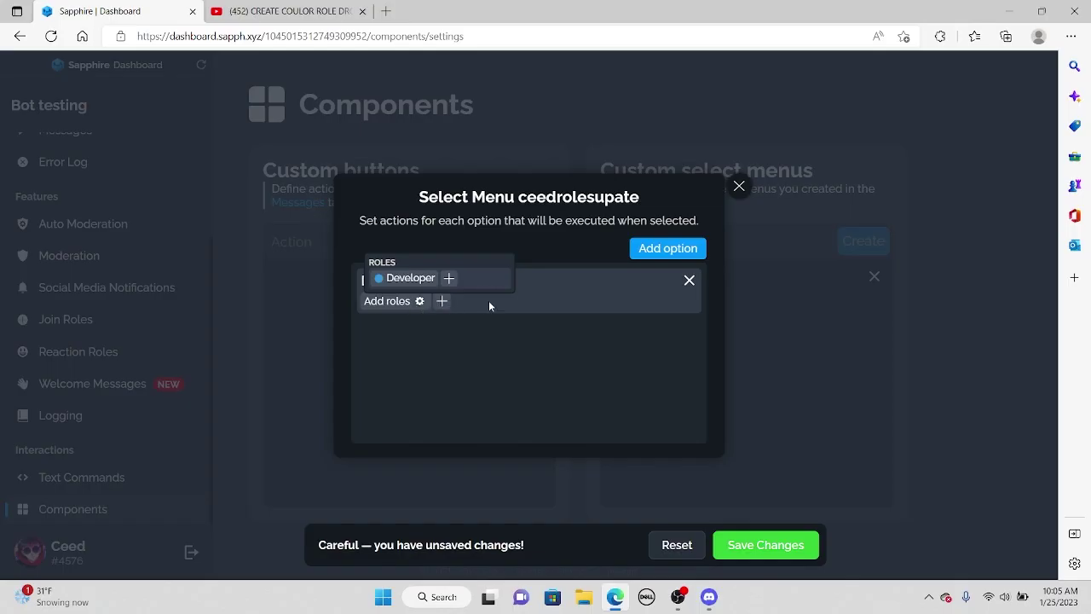
click(532, 307)
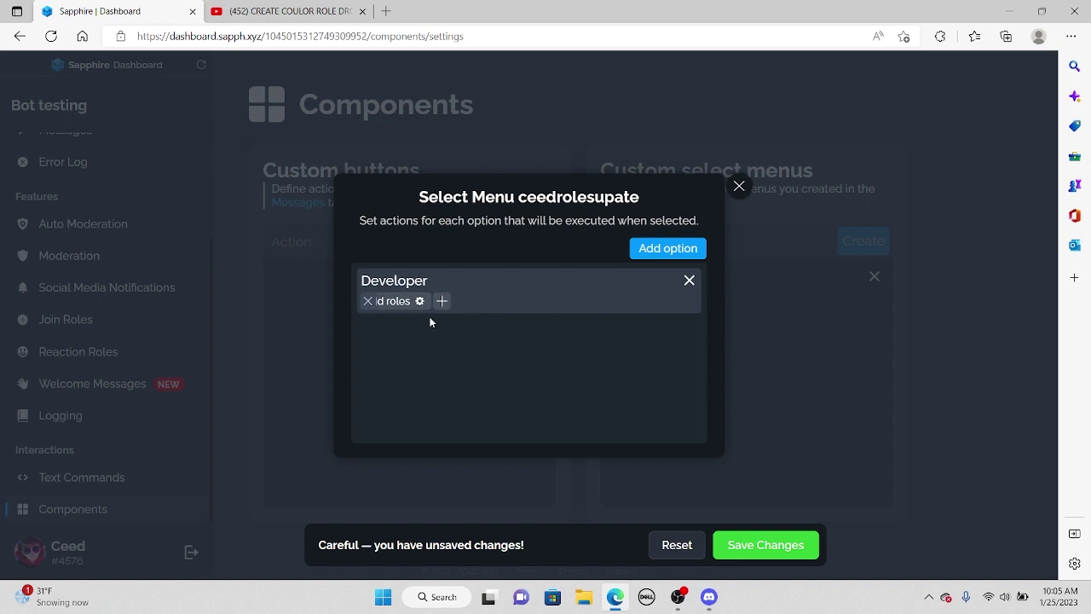
Step: Add a Mod option with an Add roles action
drag(415, 329, 367, 331)
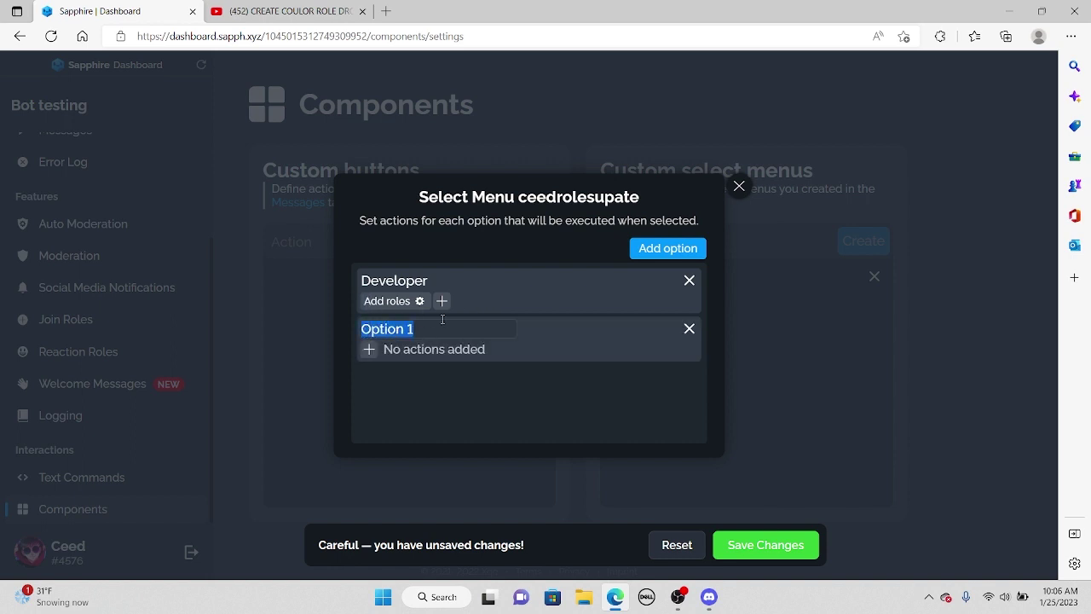
key(BackSpace)
text(Mod)
click(369, 349)
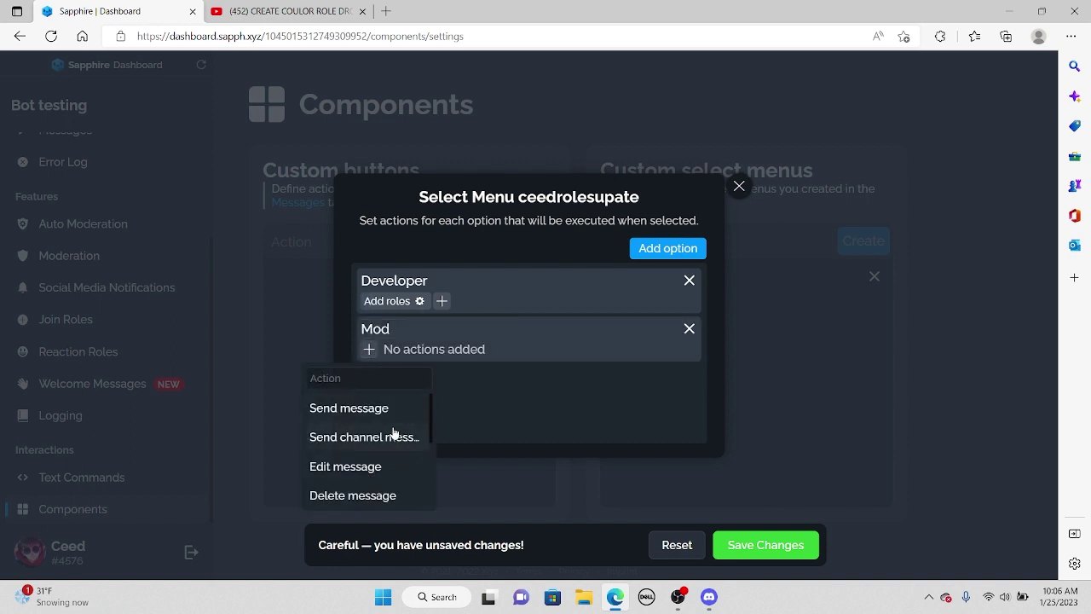
scroll(394, 434, down, 5)
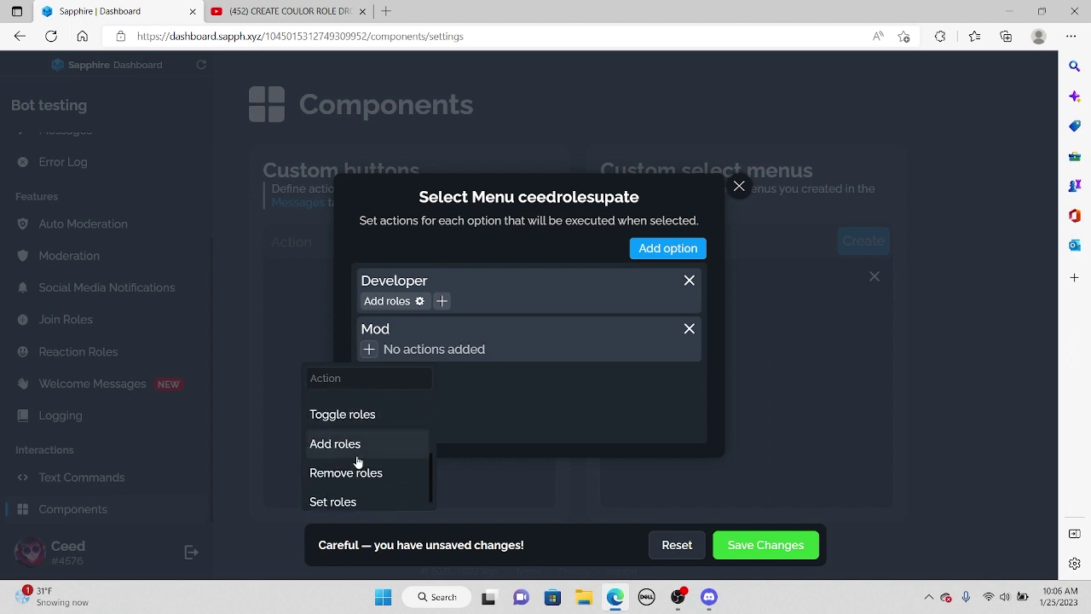
click(358, 461)
click(379, 327)
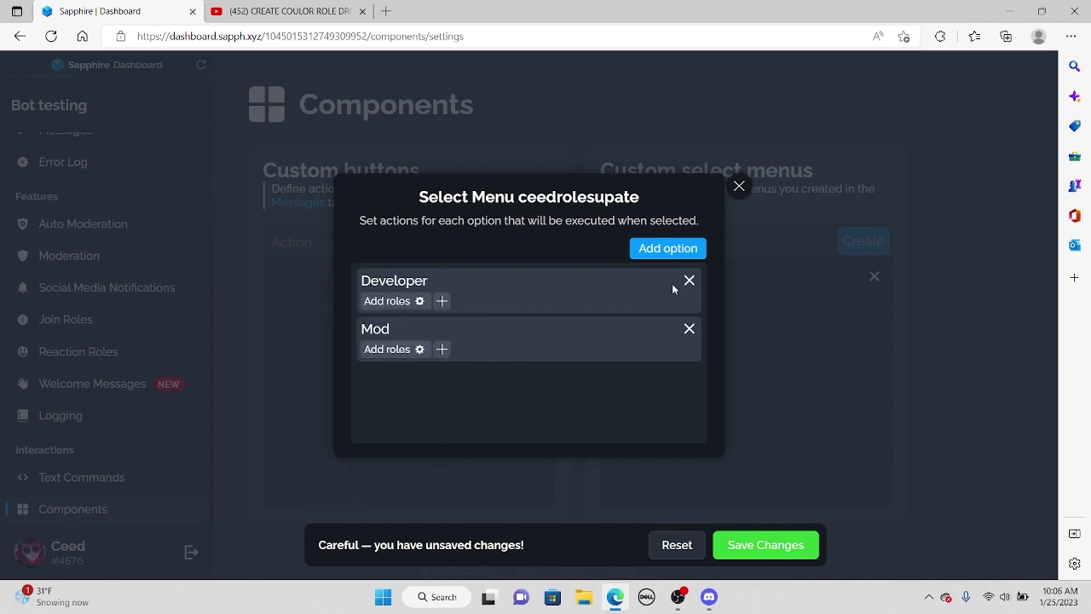
Step: Add a third option, Both, that adds both the Developer and Mod roles
click(673, 252)
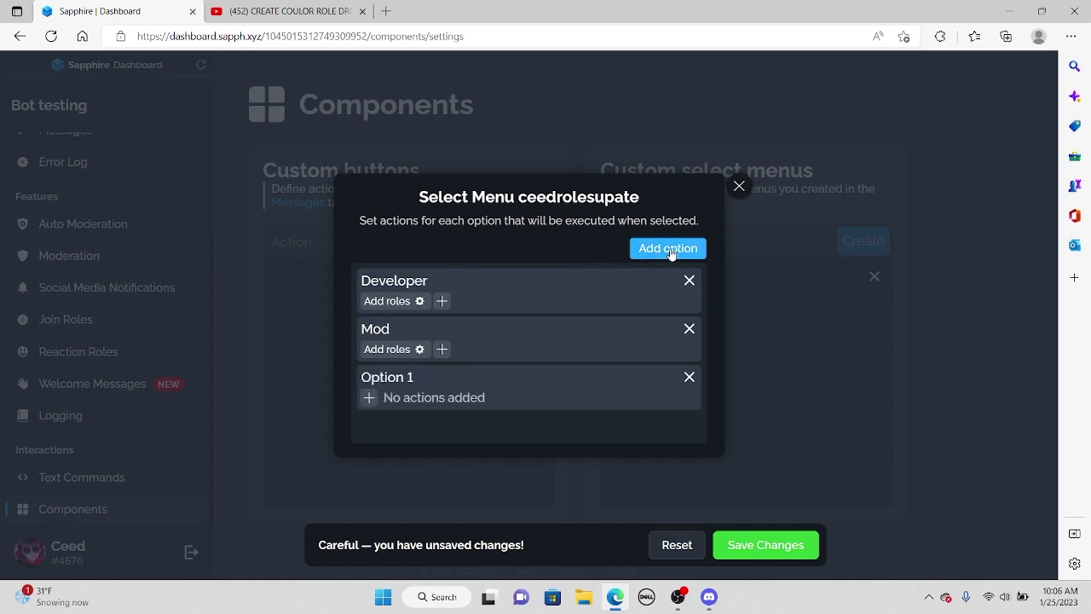
drag(415, 376, 377, 376)
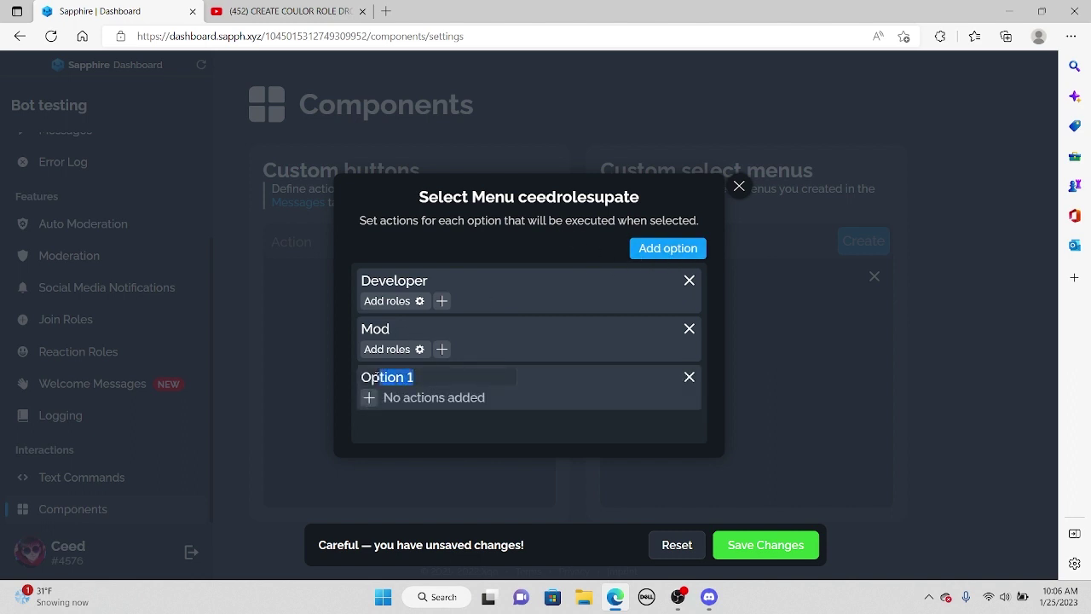
text(Bots)
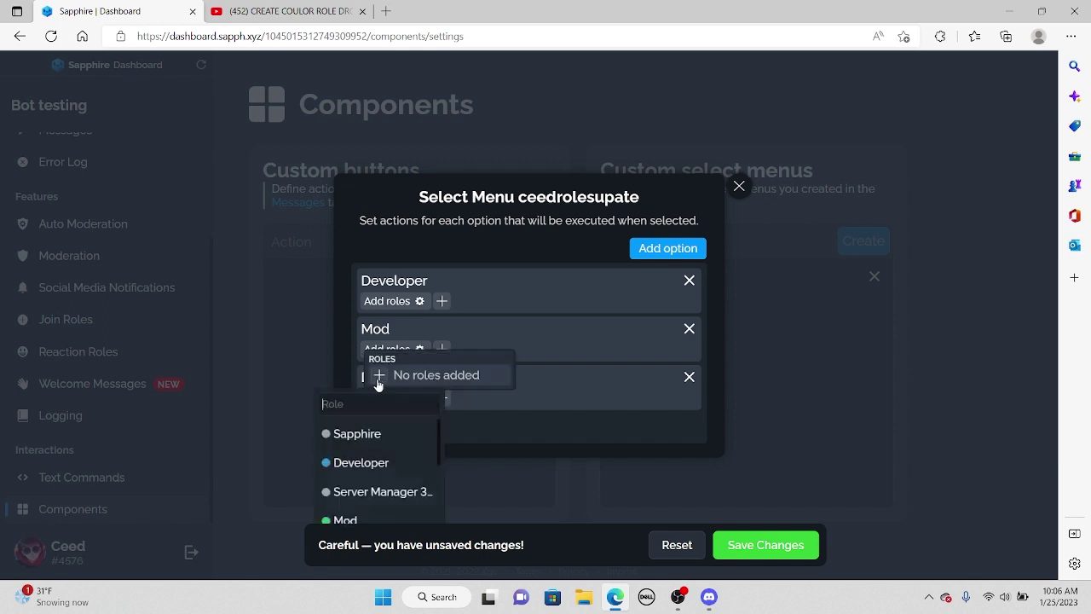
click(369, 397)
click(352, 462)
click(452, 375)
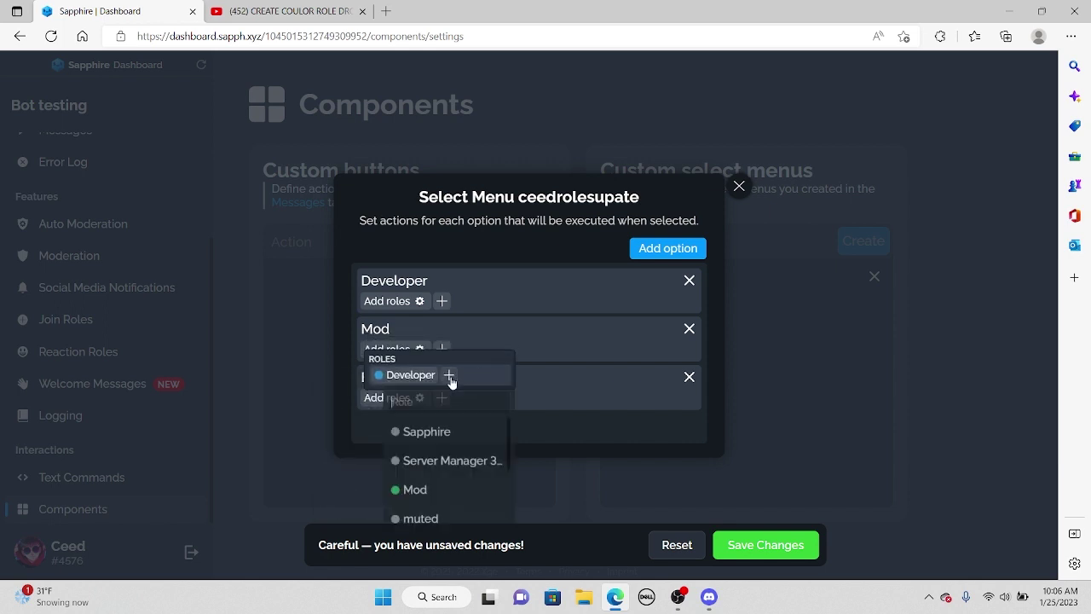
click(430, 490)
click(445, 313)
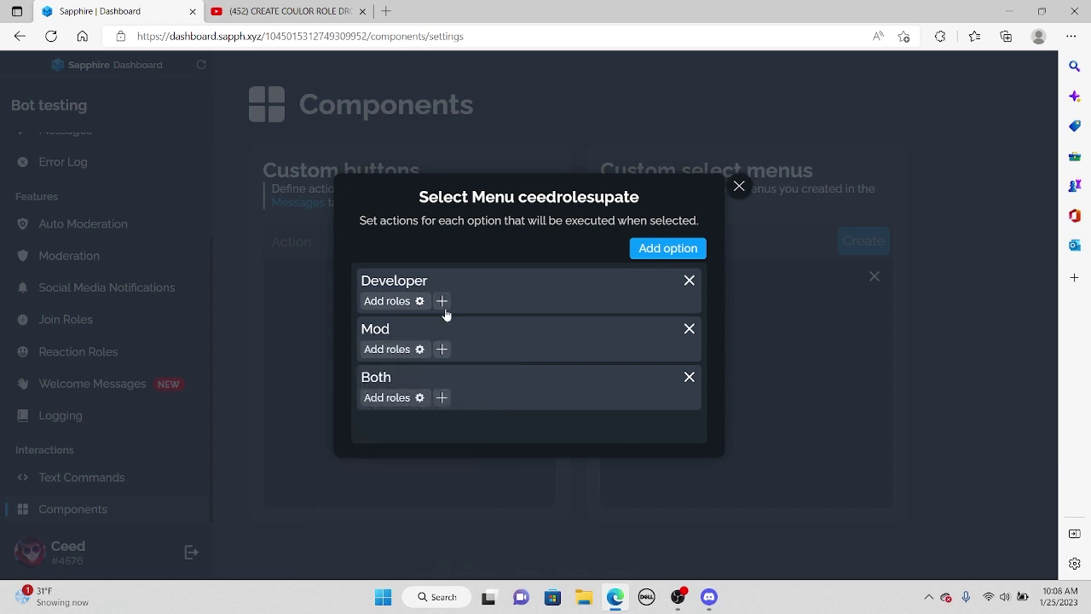
Step: Give the Developer option a Remove roles action that removes the Mod role
click(442, 302)
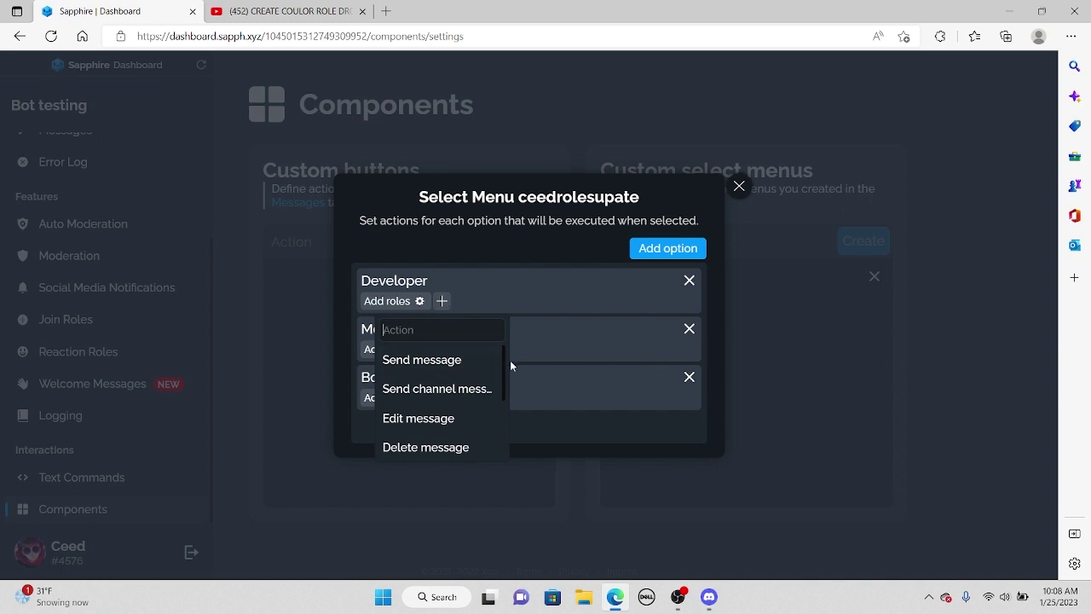
scroll(474, 384, down, 3)
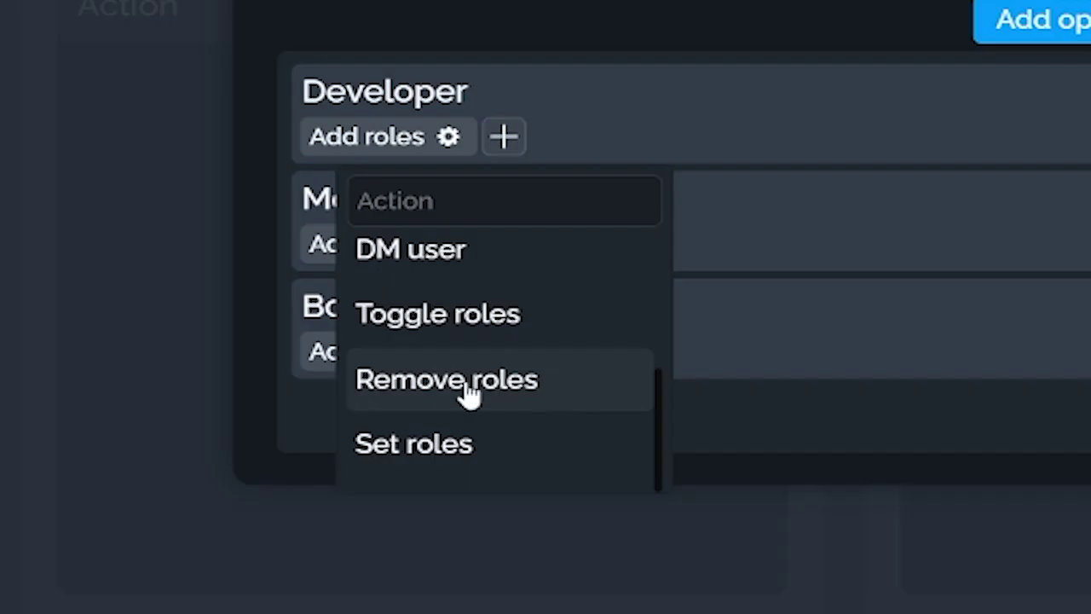
click(428, 412)
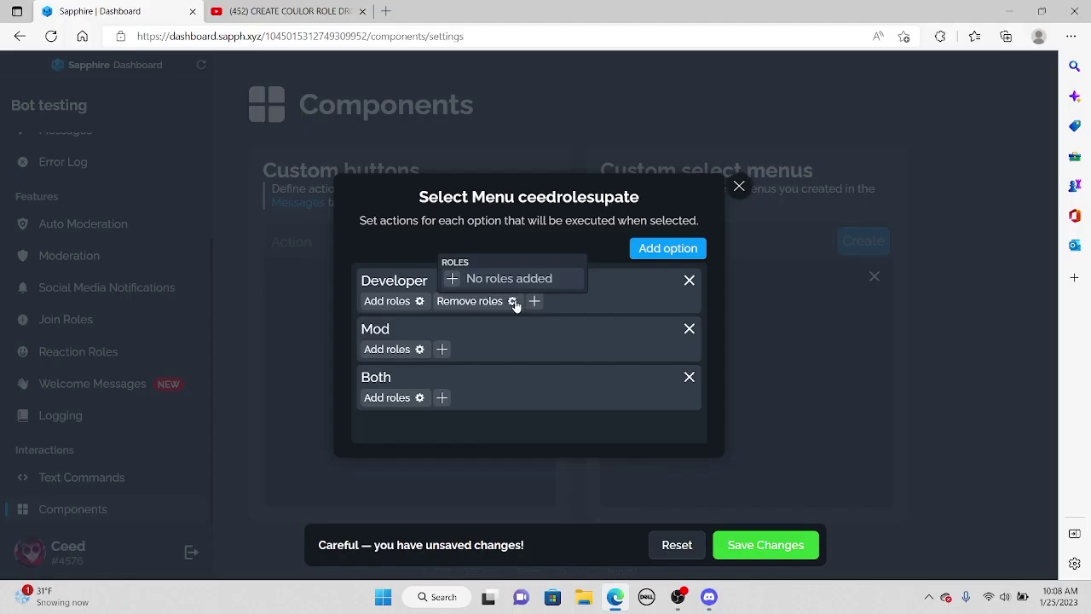
click(451, 279)
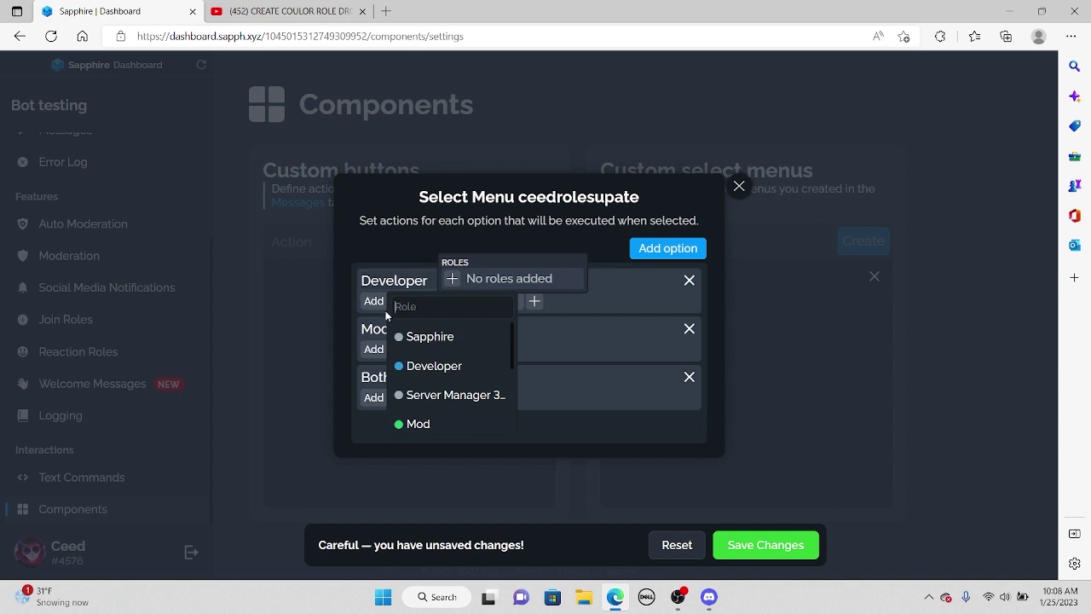
scroll(418, 374, down, 1)
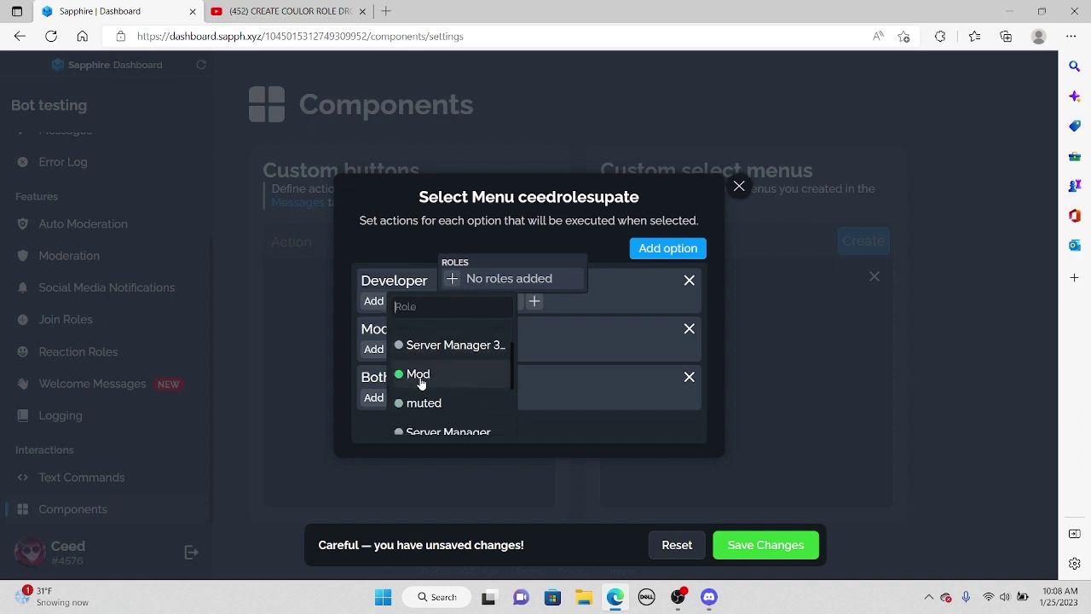
click(418, 376)
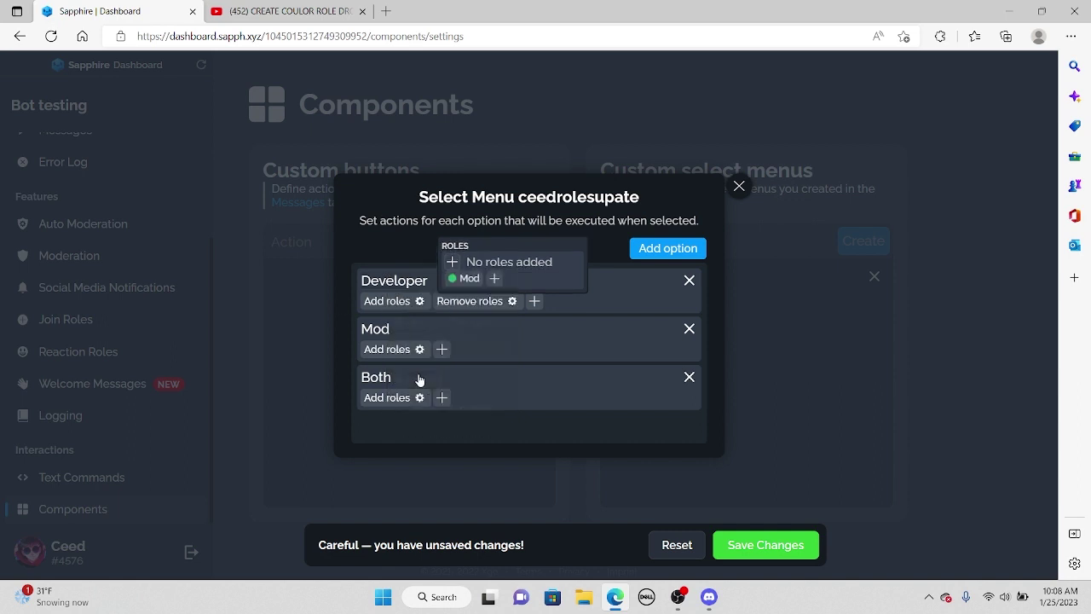
Step: Give the Mod option a Remove roles action too, then save the select menu
click(441, 349)
scroll(430, 430, down, 2)
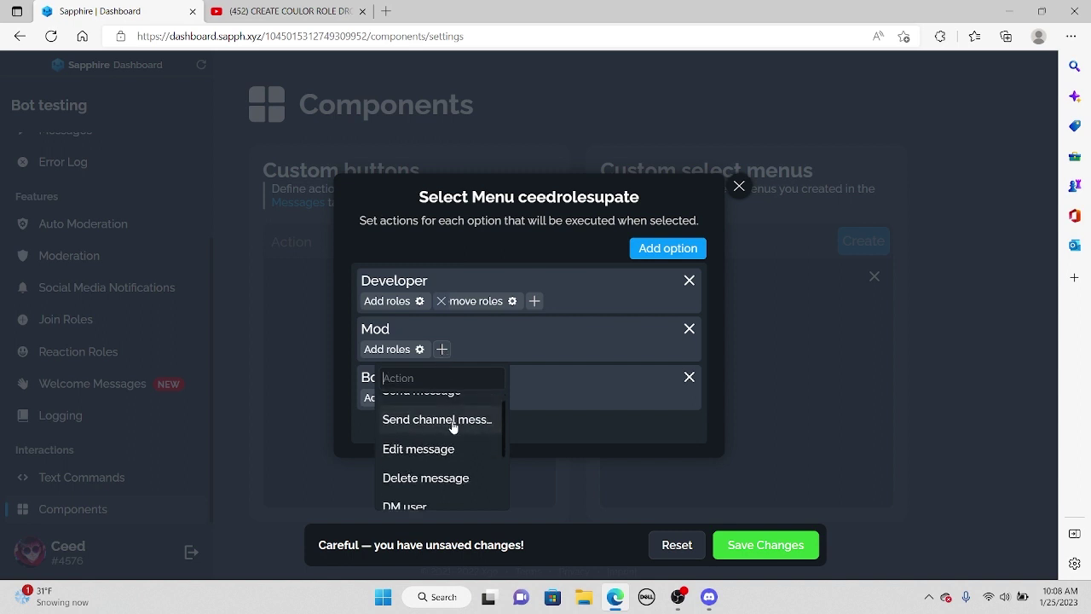
click(421, 483)
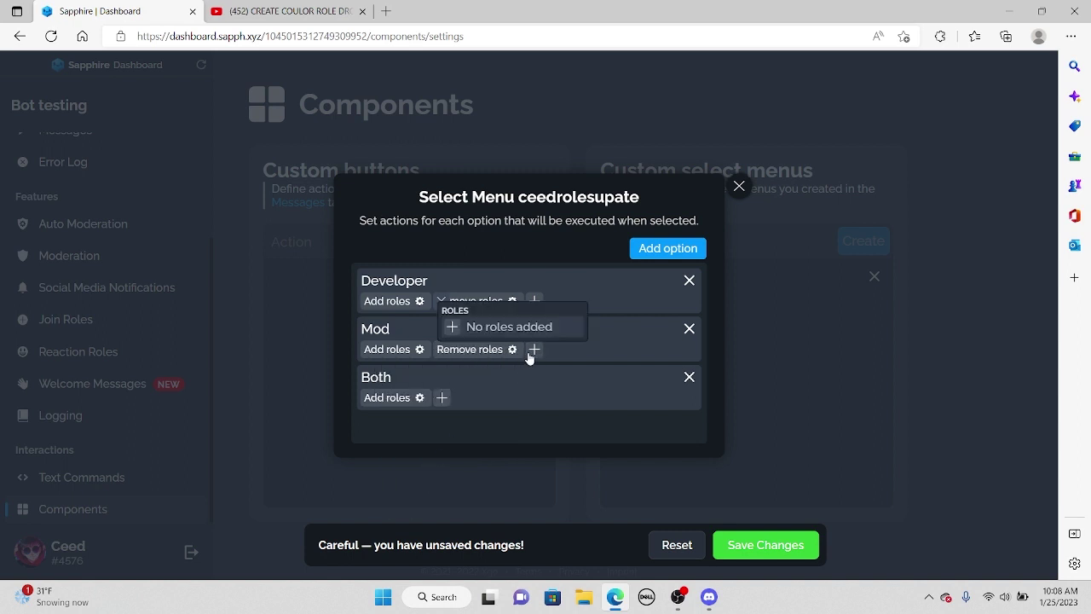
click(452, 327)
click(414, 442)
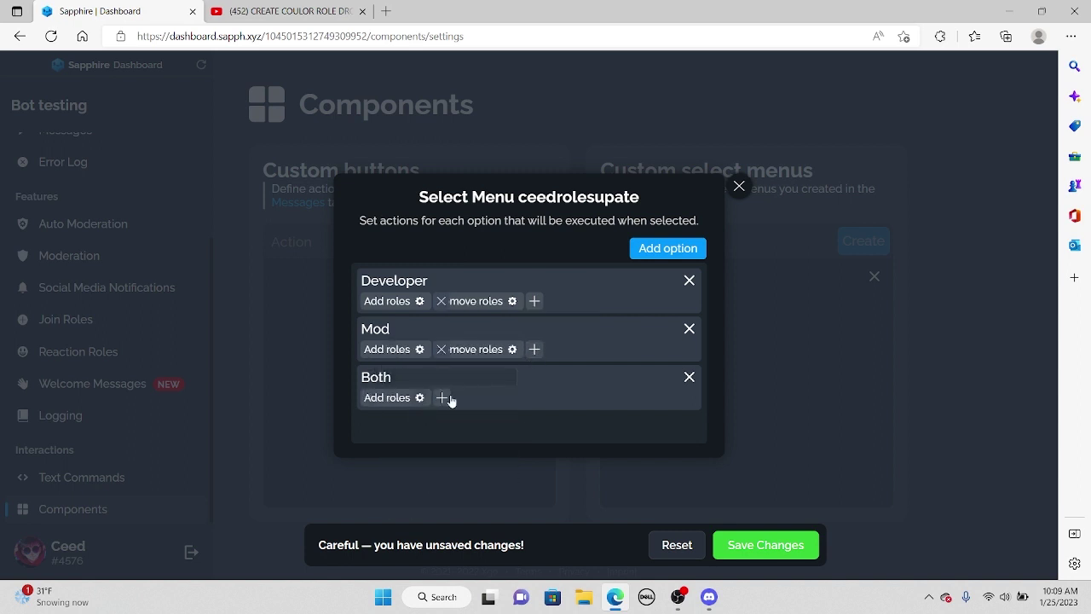
click(759, 550)
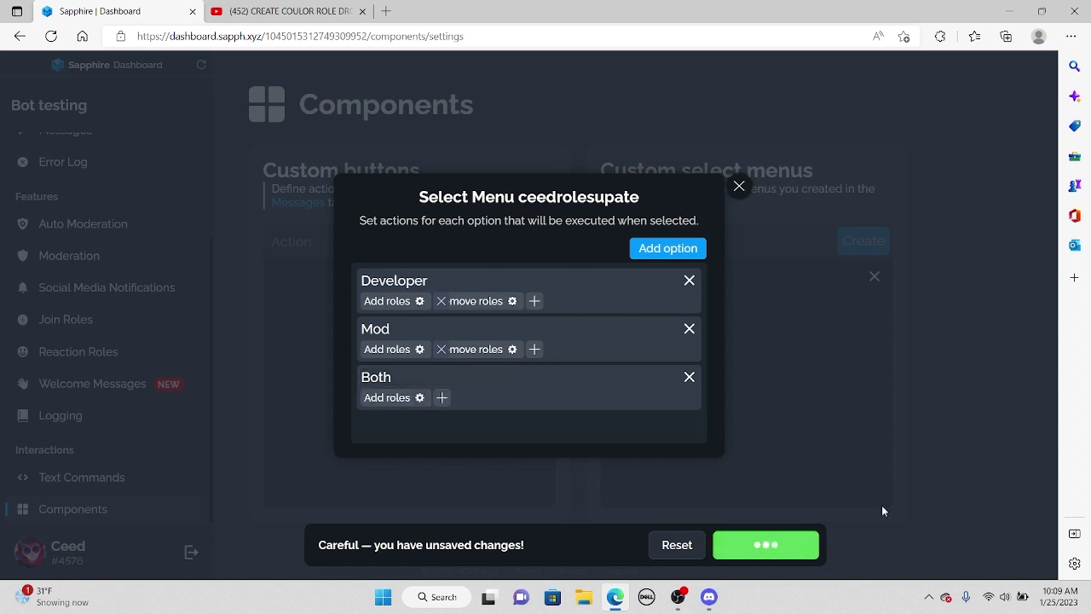
Step: Add a Send message action to the Developer option using the updateroles template
click(534, 302)
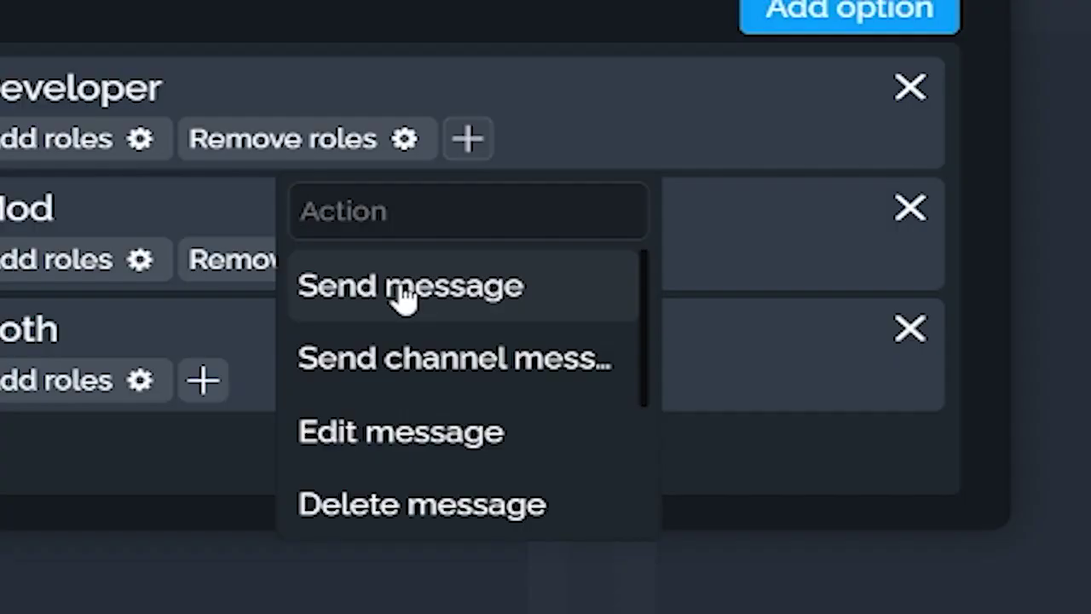
click(401, 288)
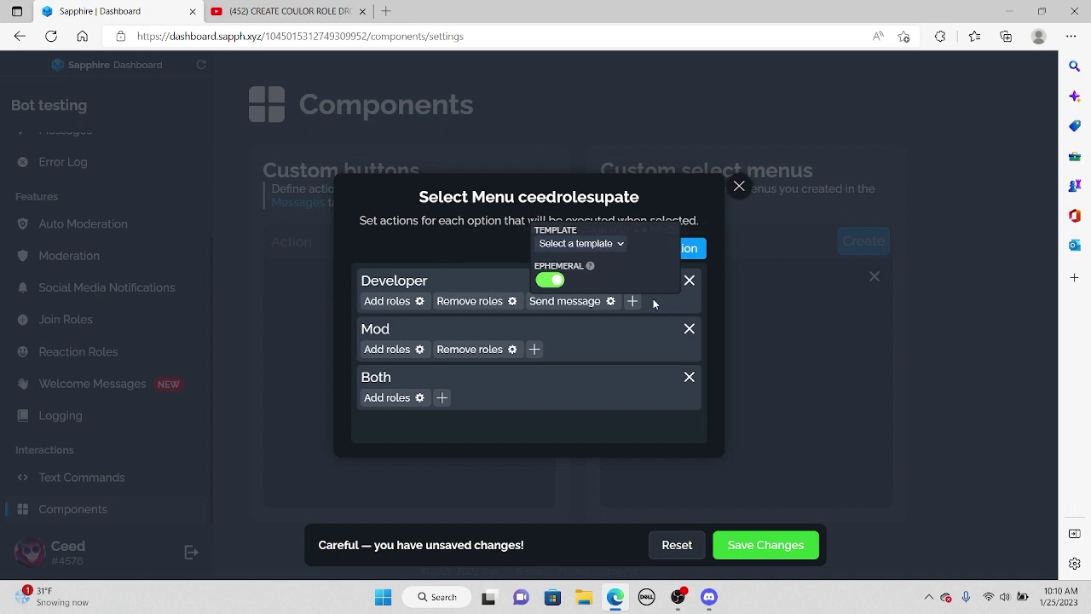
click(550, 247)
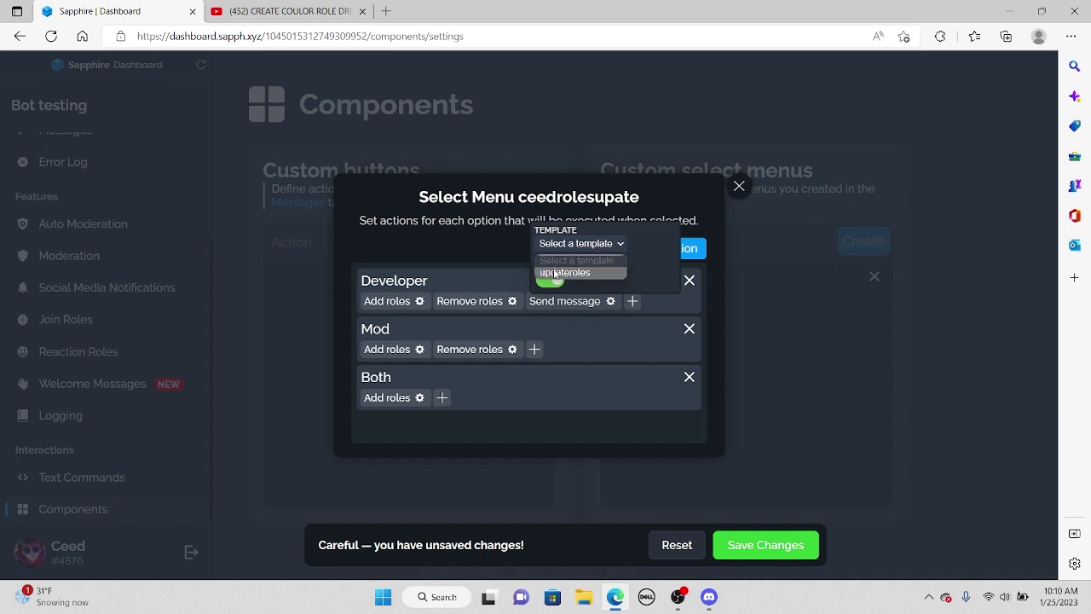
click(563, 272)
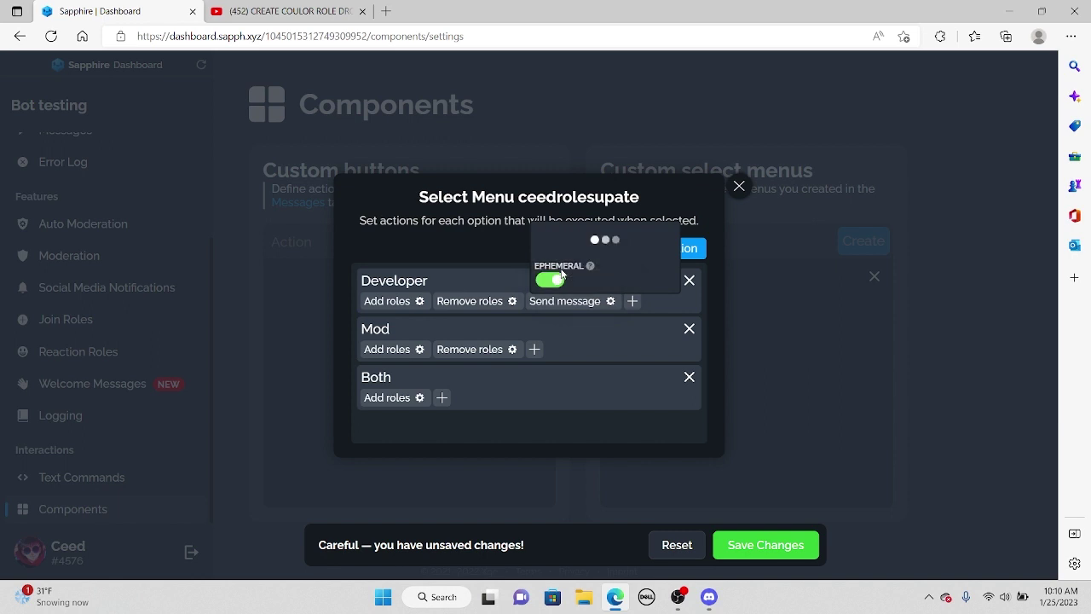
Step: Add a Send message action to the Mod option and save the changes
click(534, 349)
click(521, 410)
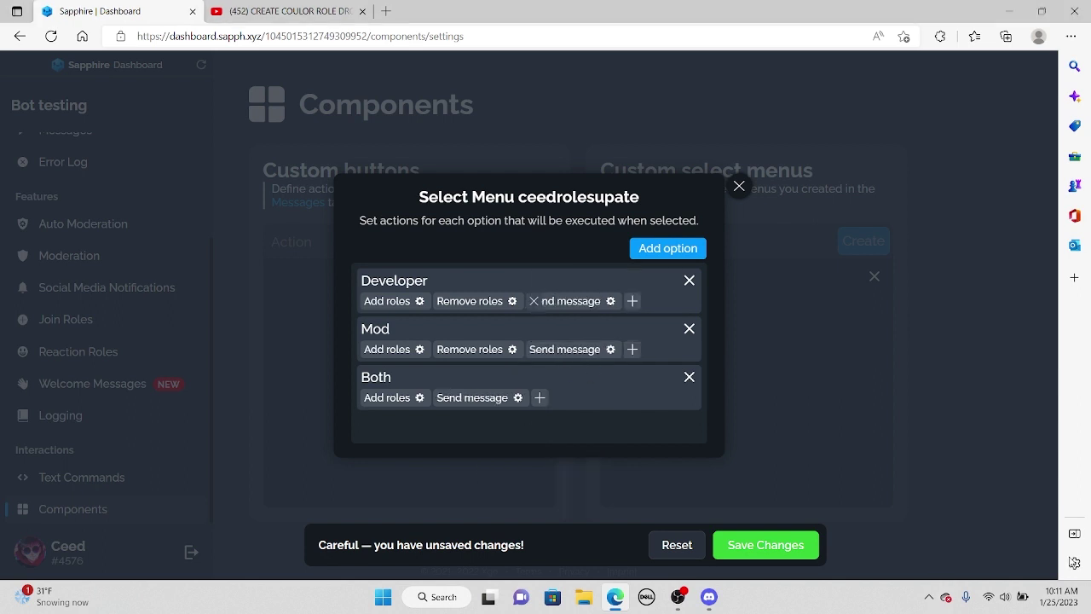
click(763, 549)
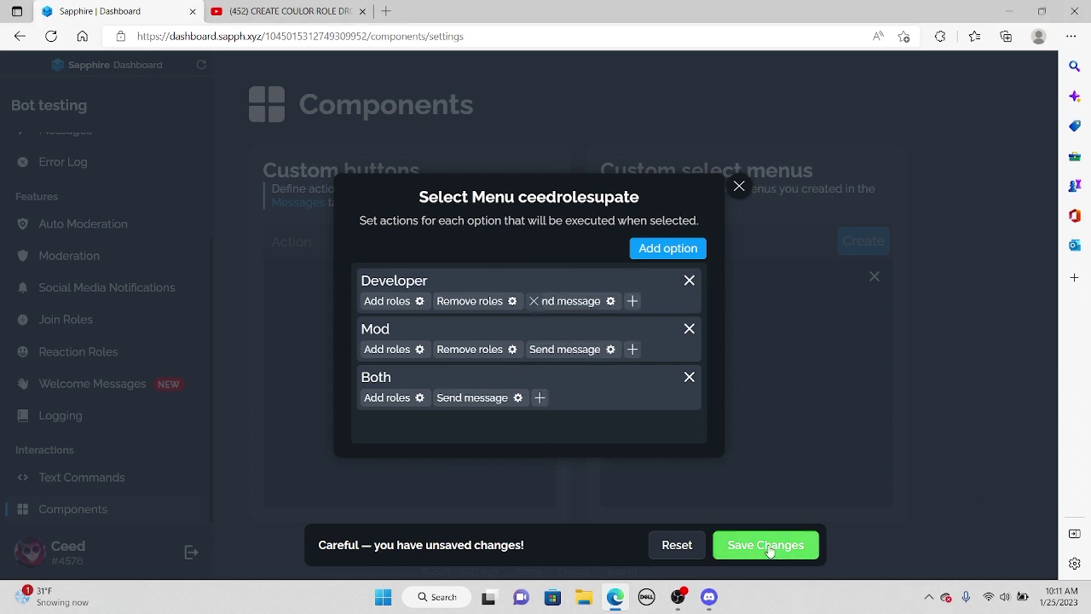
Step: Close the Select Menu dialog and go to the Messages page
click(739, 186)
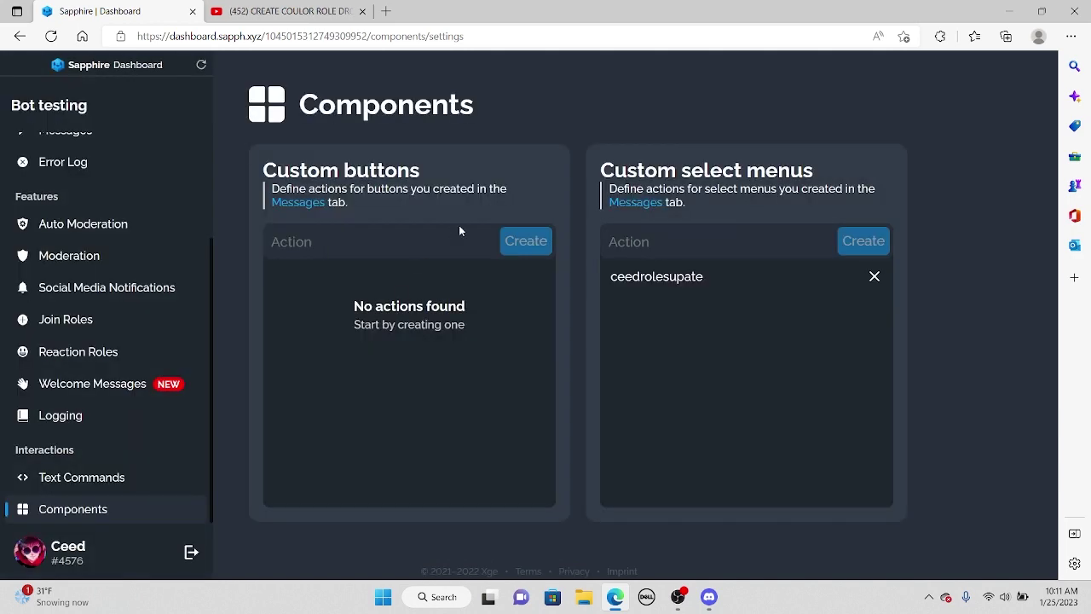
click(297, 202)
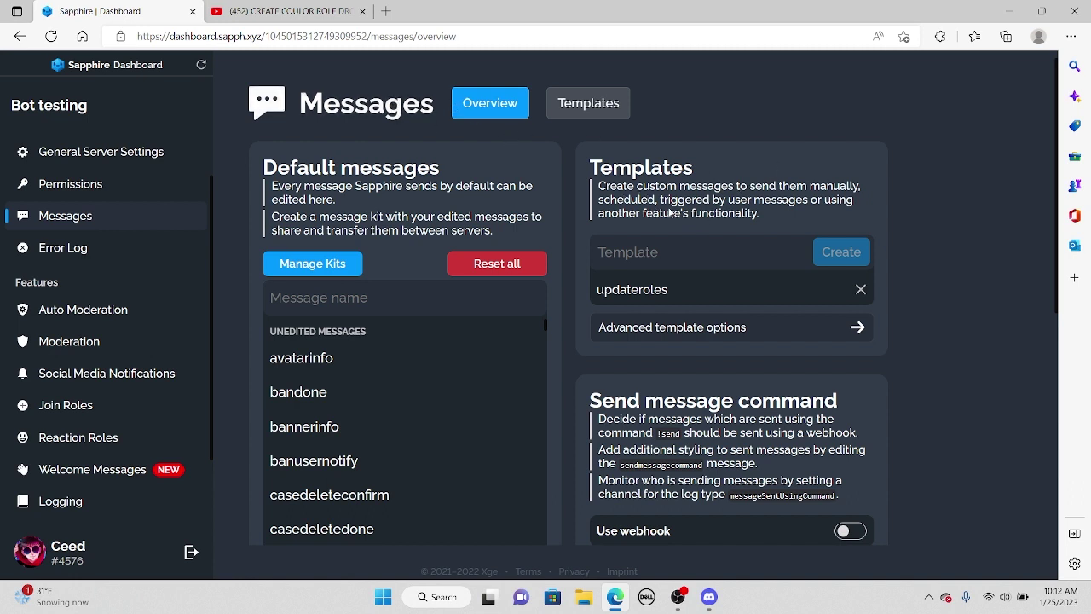
Step: Create a 'role message' template and open it in the editor
click(660, 256)
text(role me)
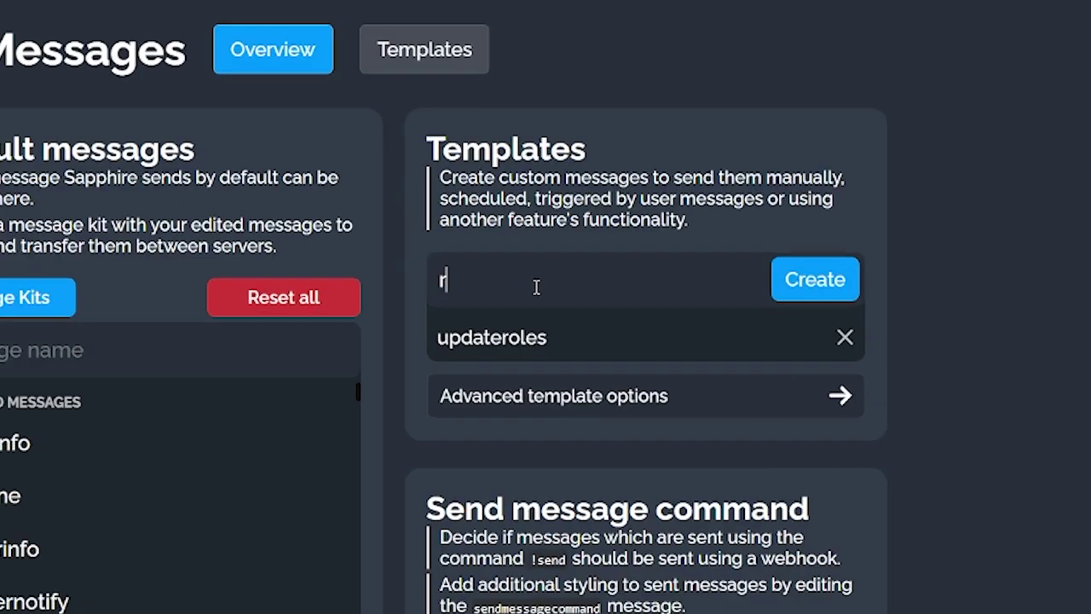
text(ssage)
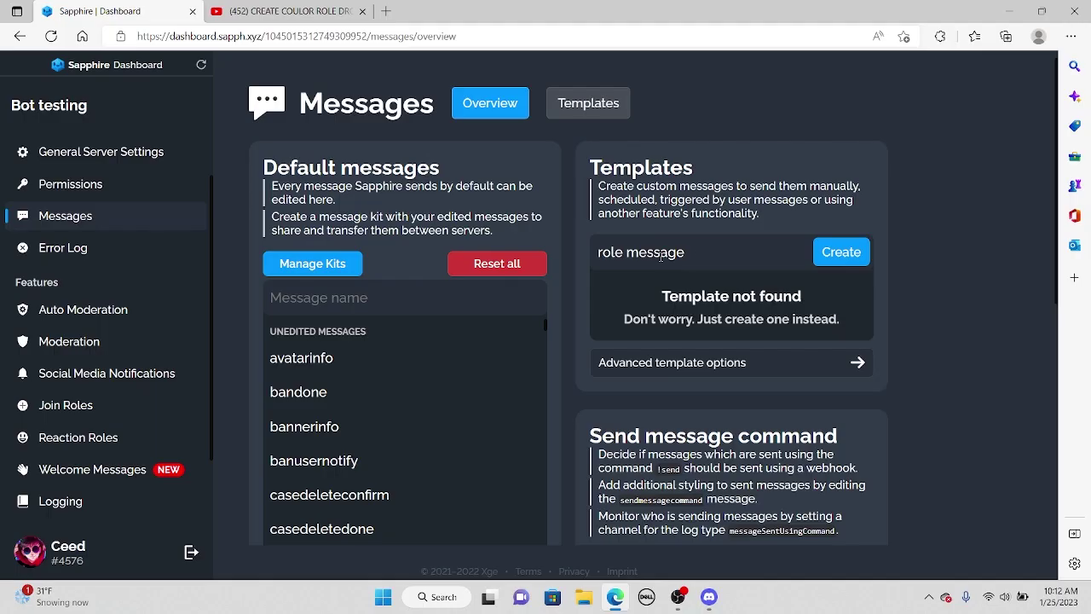
click(867, 264)
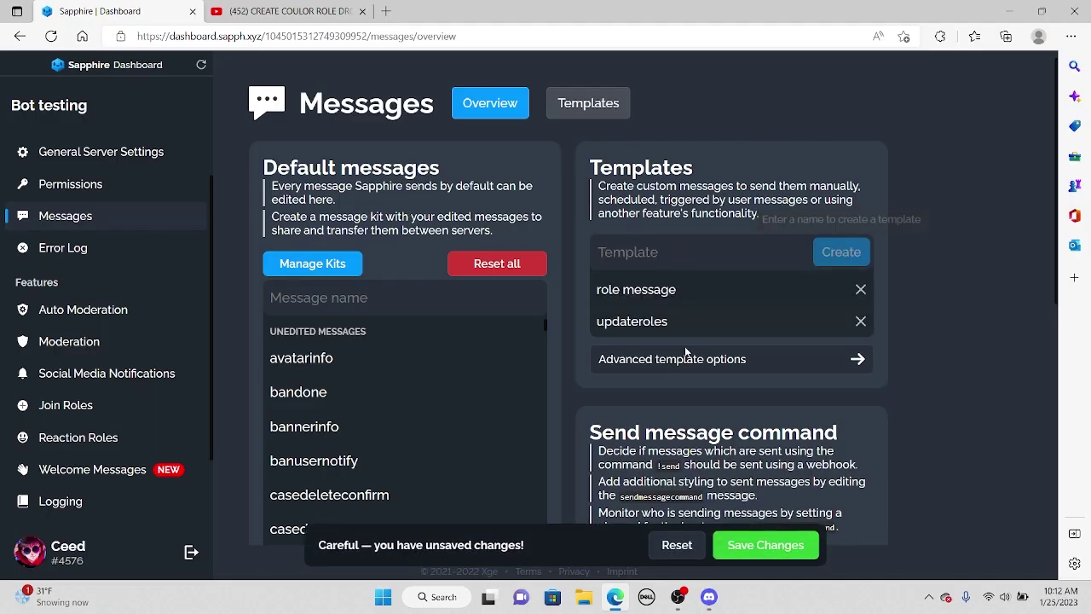
click(631, 294)
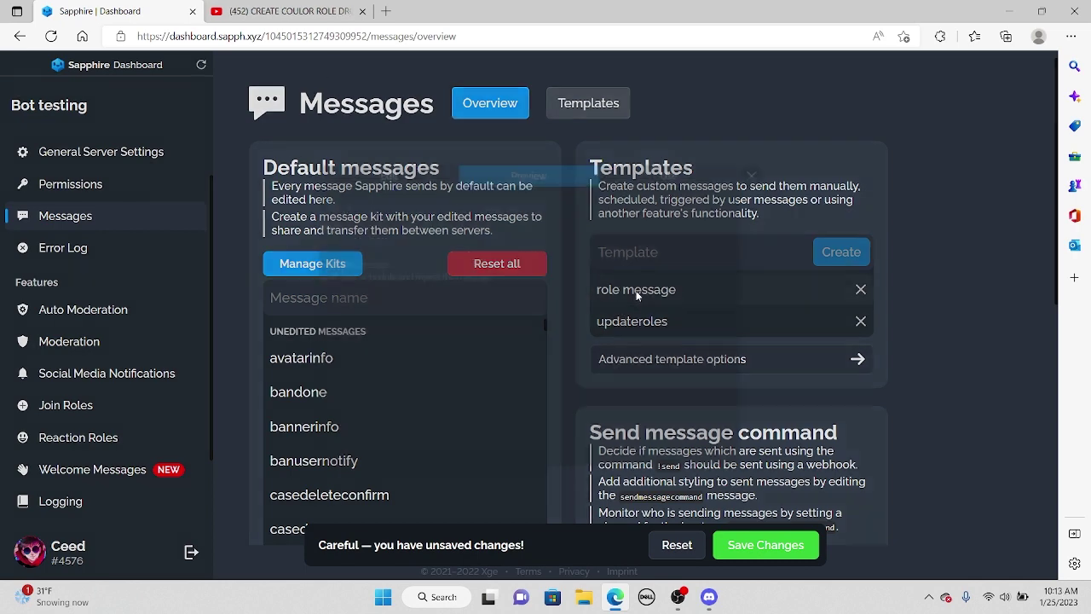
click(363, 151)
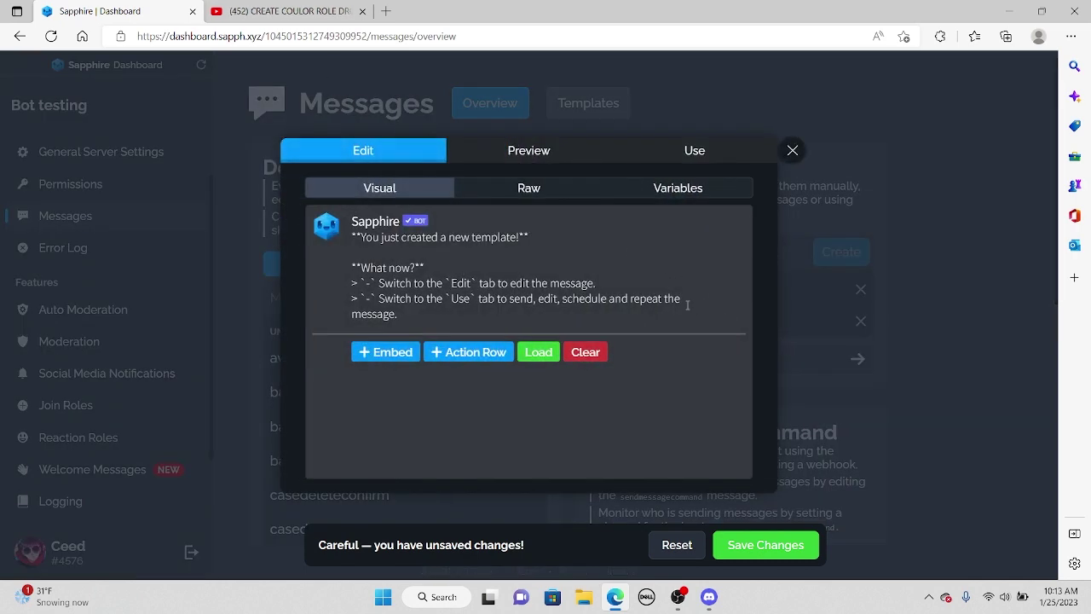
Step: Delete the default message text and add an embed titled 'Dropdown roles!'
drag(424, 314, 352, 230)
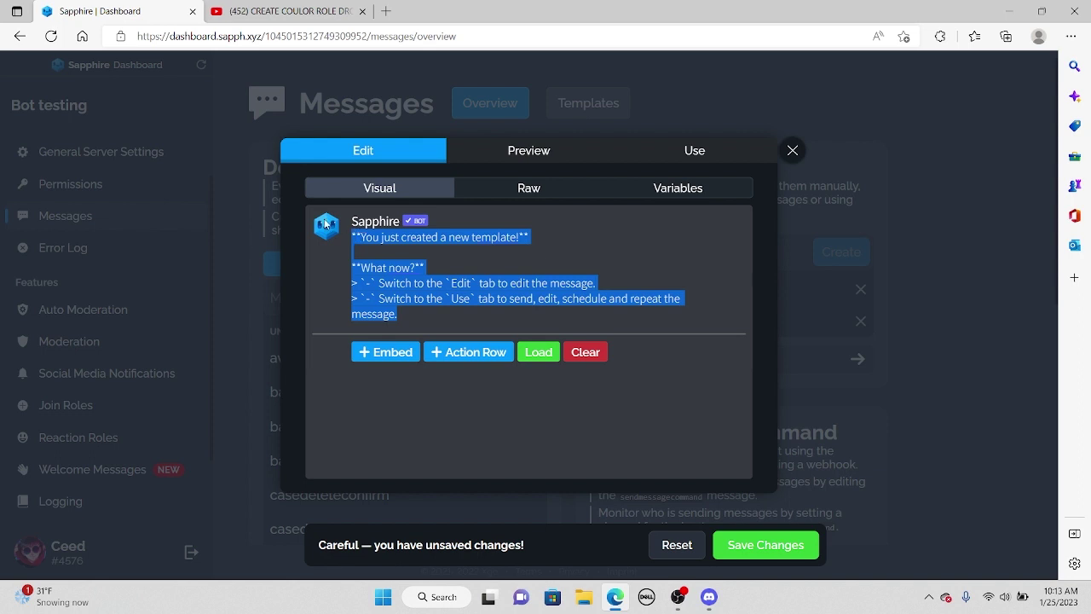
key(BackSpace)
click(386, 278)
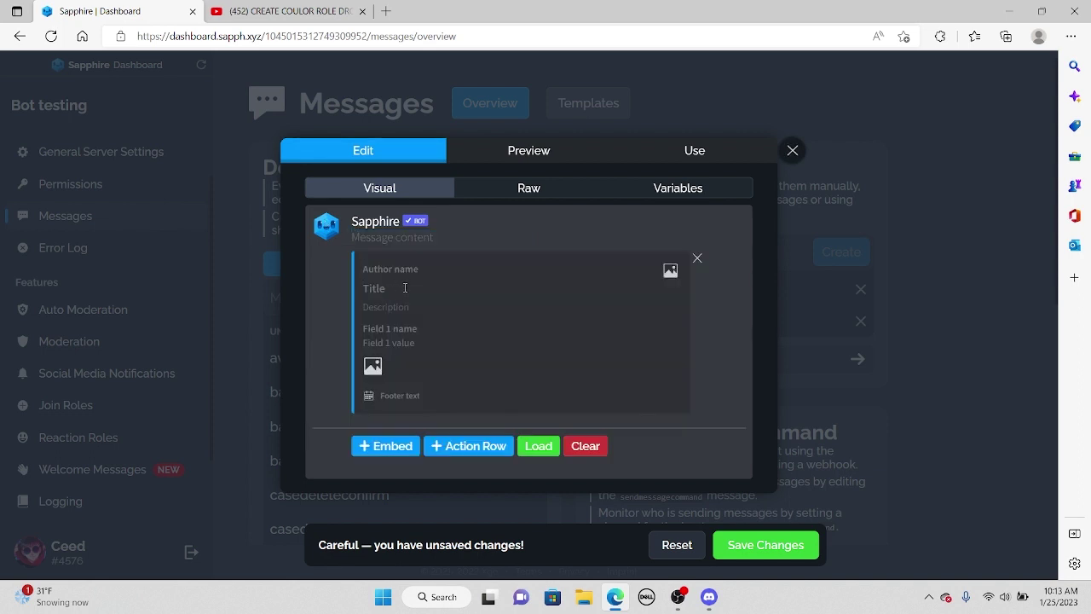
text(Drop)
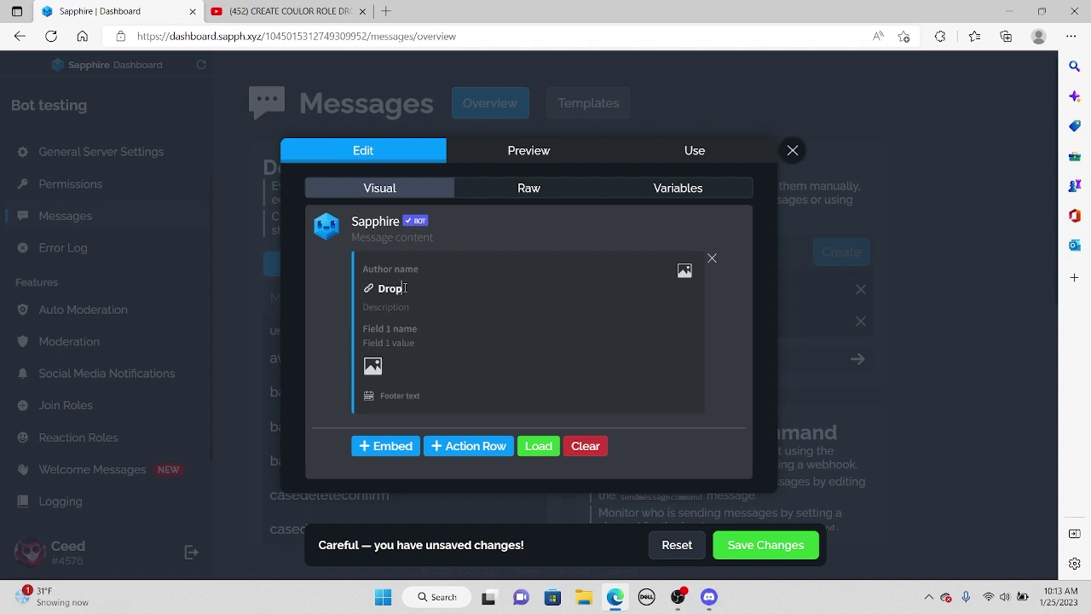
text(down roles!)
Step: Paste the role-selection description, add the footer 'By ceed!', and check the preview
key(Tab)
text(Select the dropdown menu for the roles you want to have!)
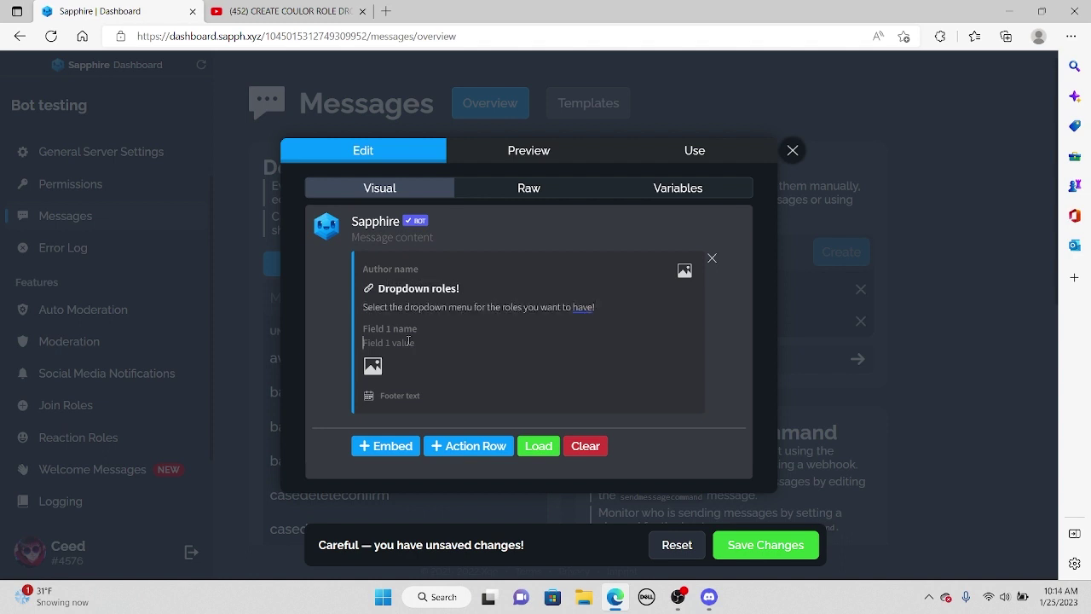
click(392, 393)
text(By)
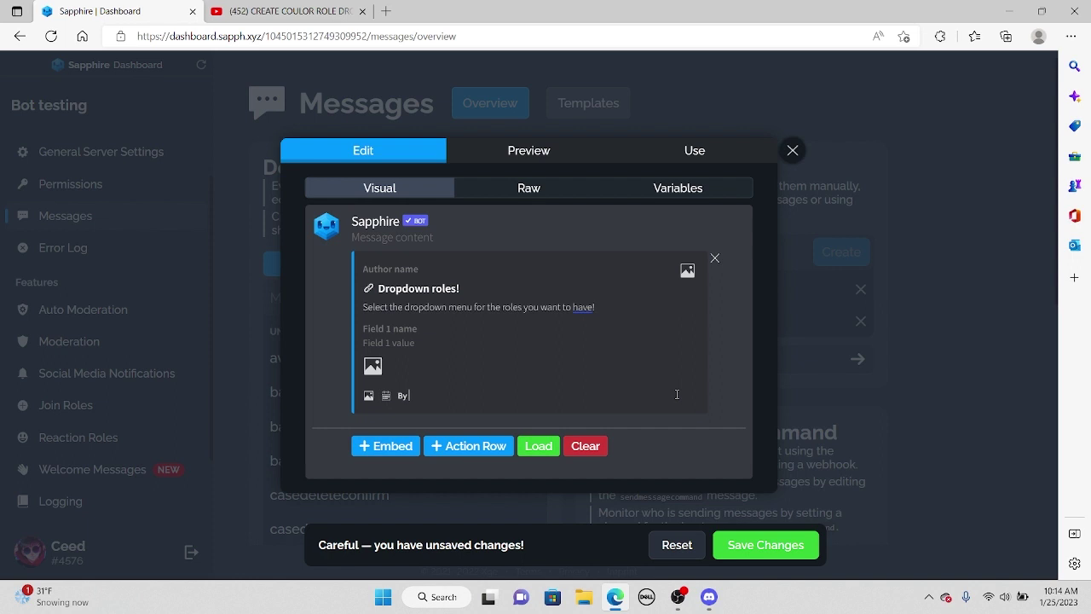
text( ceed!)
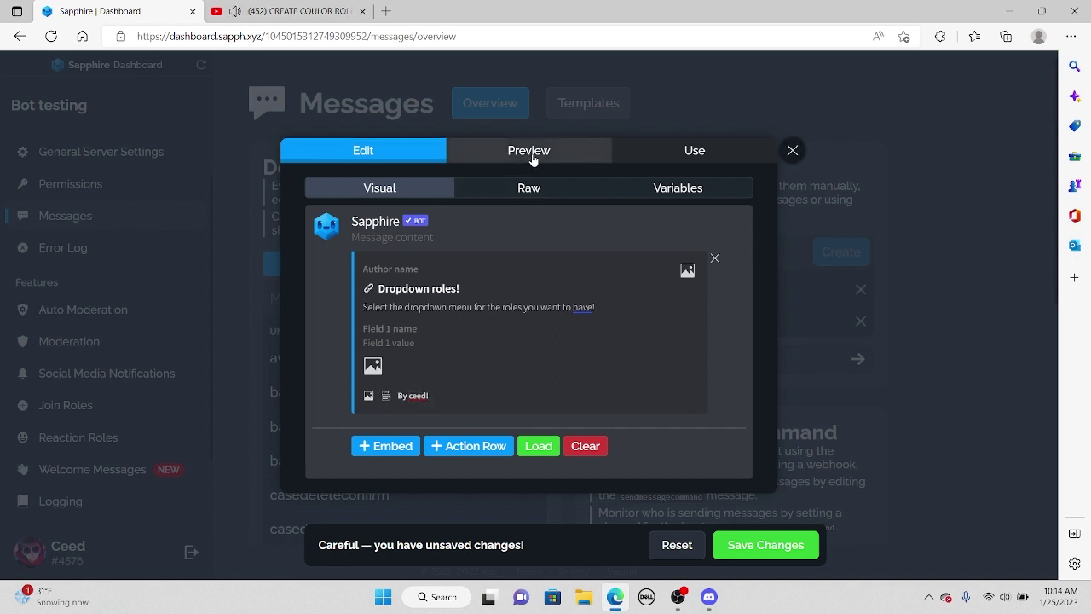
click(531, 154)
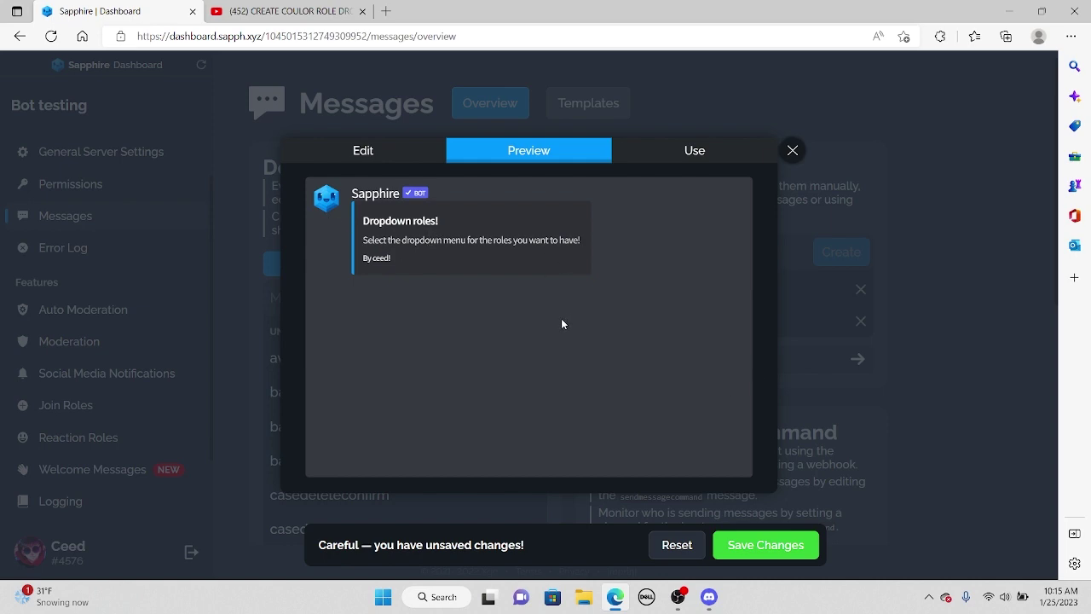
click(475, 283)
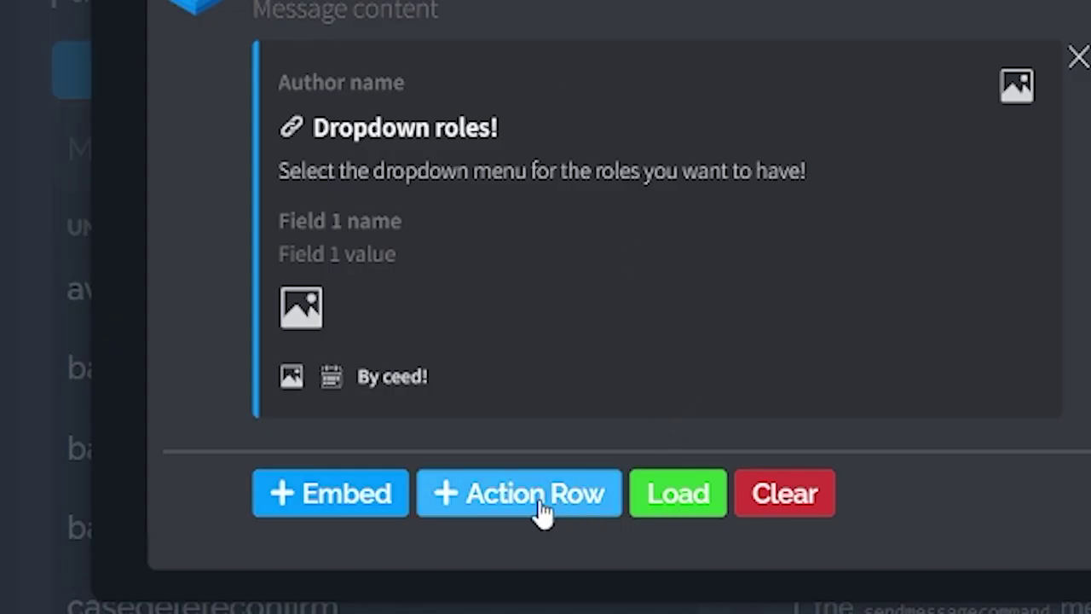
Step: Add an action row with a select menu, placeholder 'Select your roles!', linked to the ceedrolesupate action
click(474, 450)
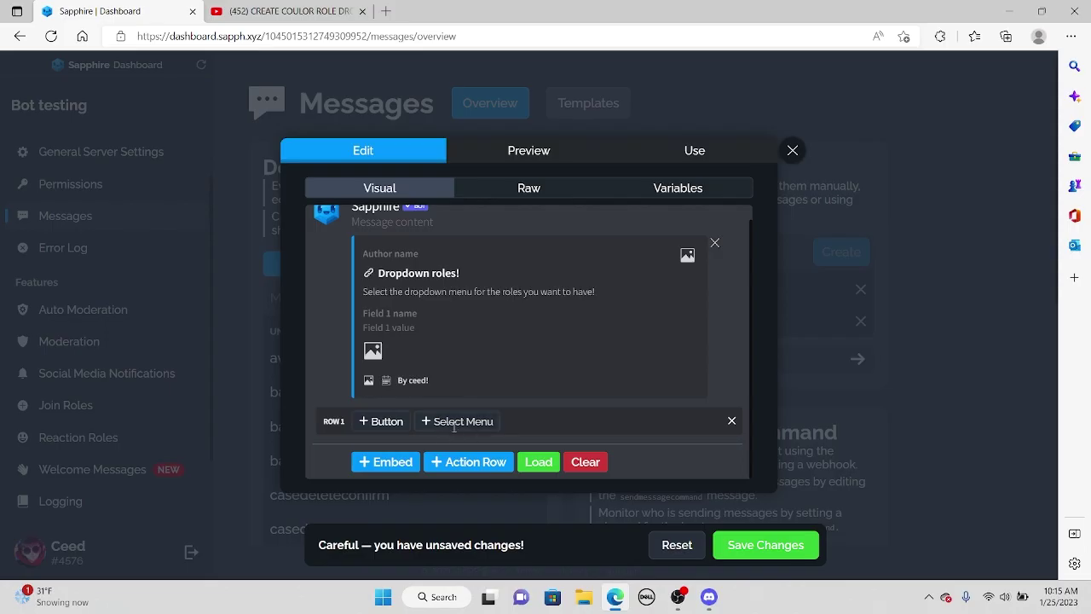
click(454, 421)
scroll(396, 385, down, 1)
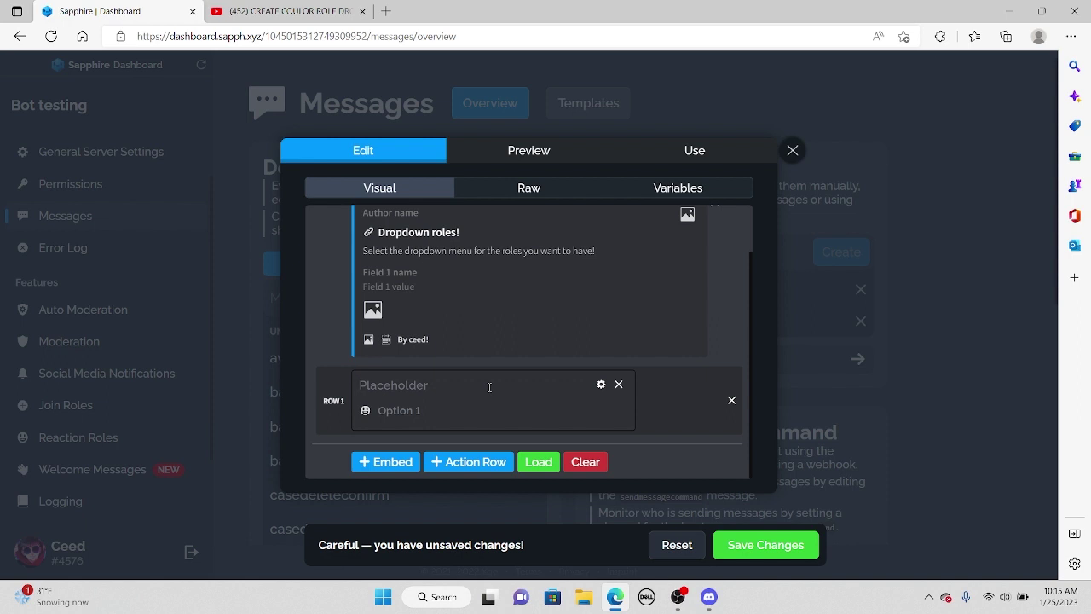
text(Select your roles!)
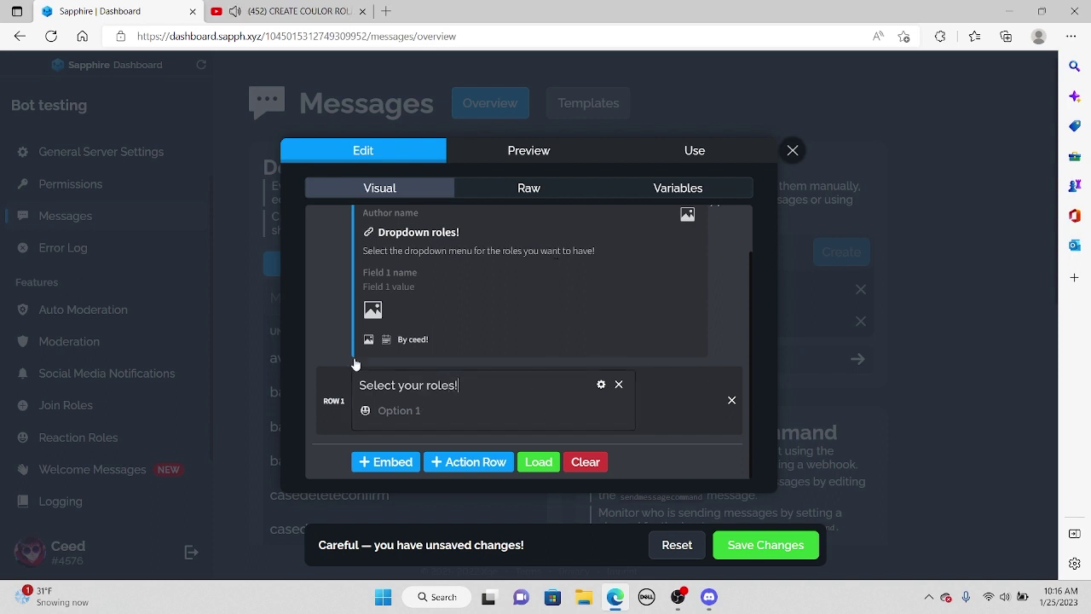
click(600, 386)
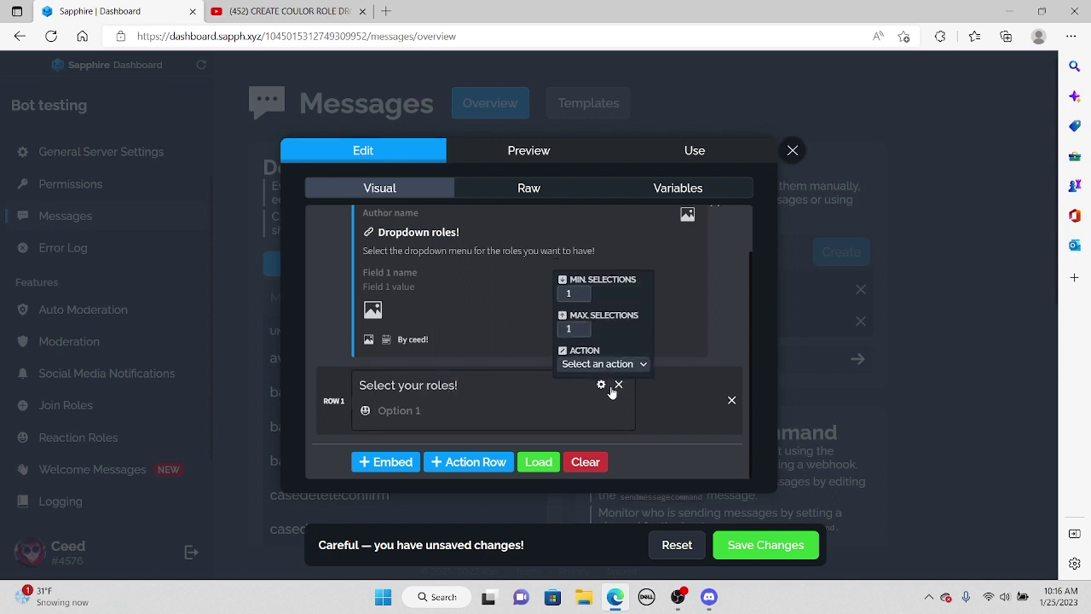
click(592, 364)
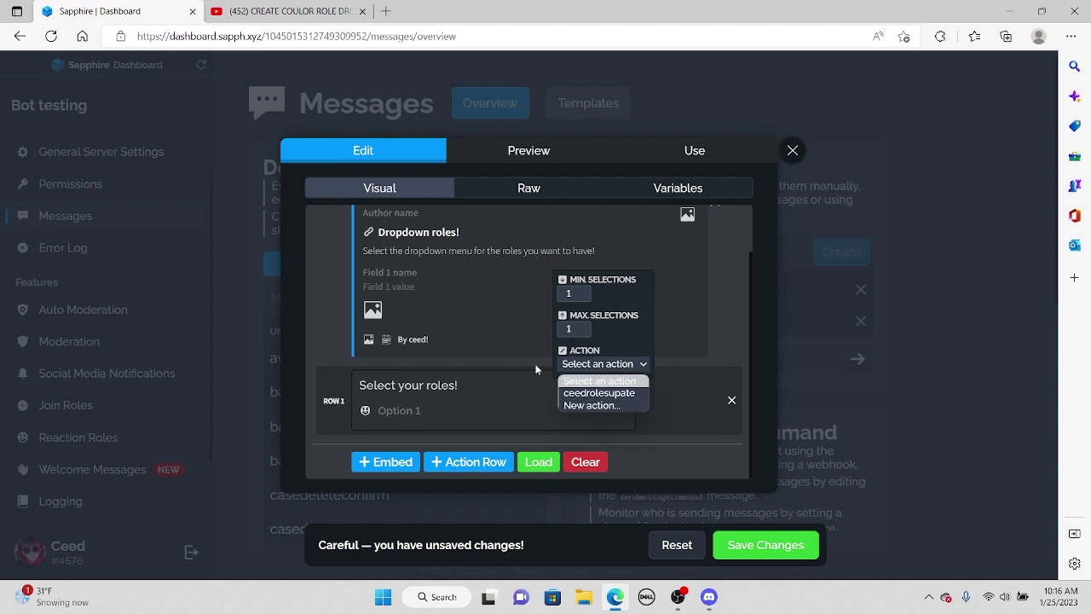
click(599, 394)
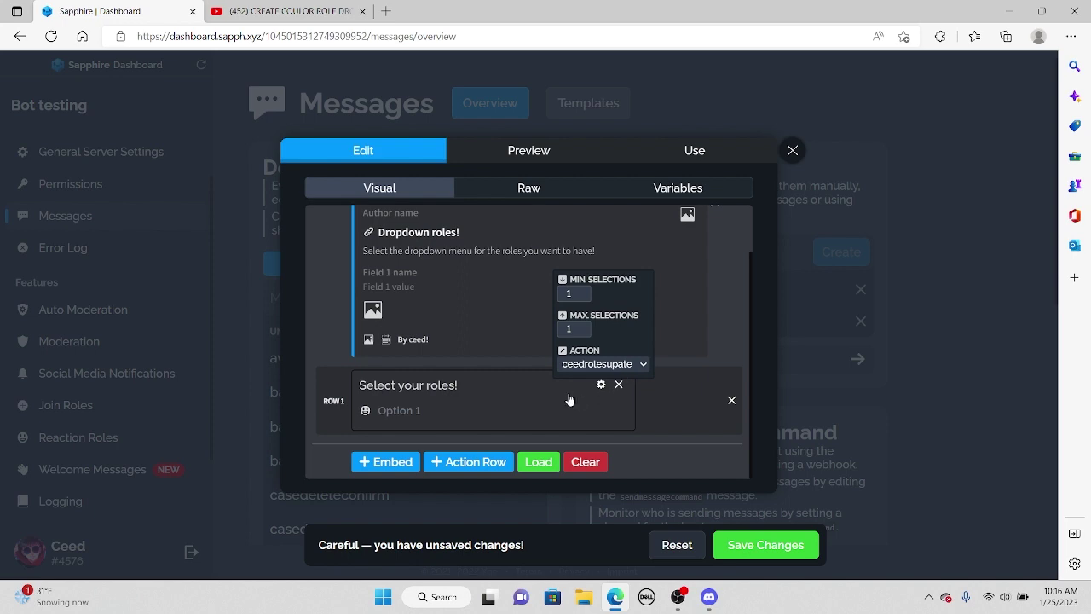
click(429, 413)
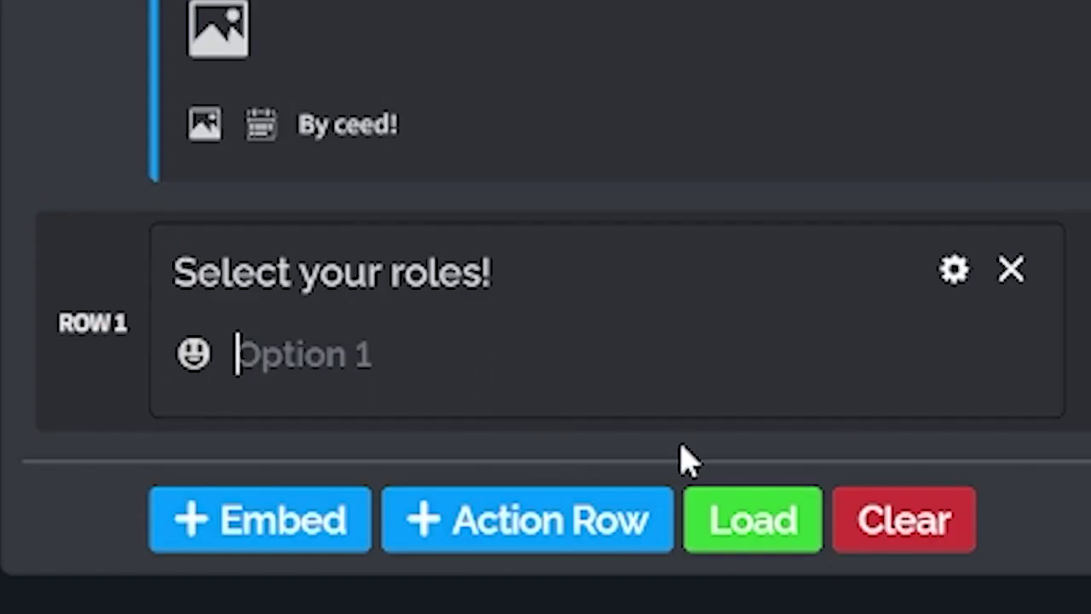
Step: Name the first menu option 'Develper' and set its role action
text(D)
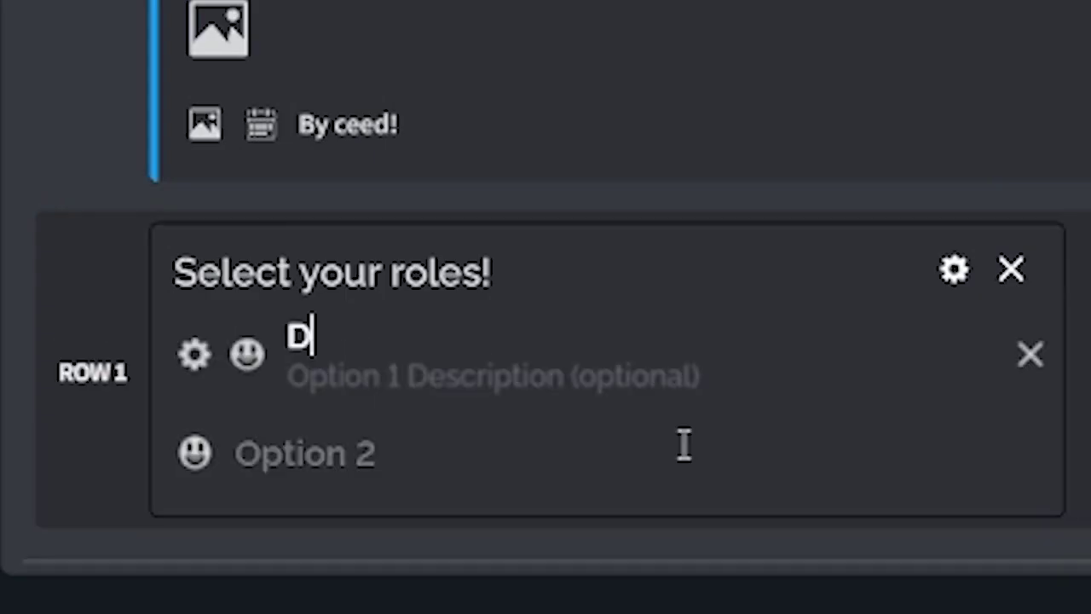
text(evelper)
click(195, 353)
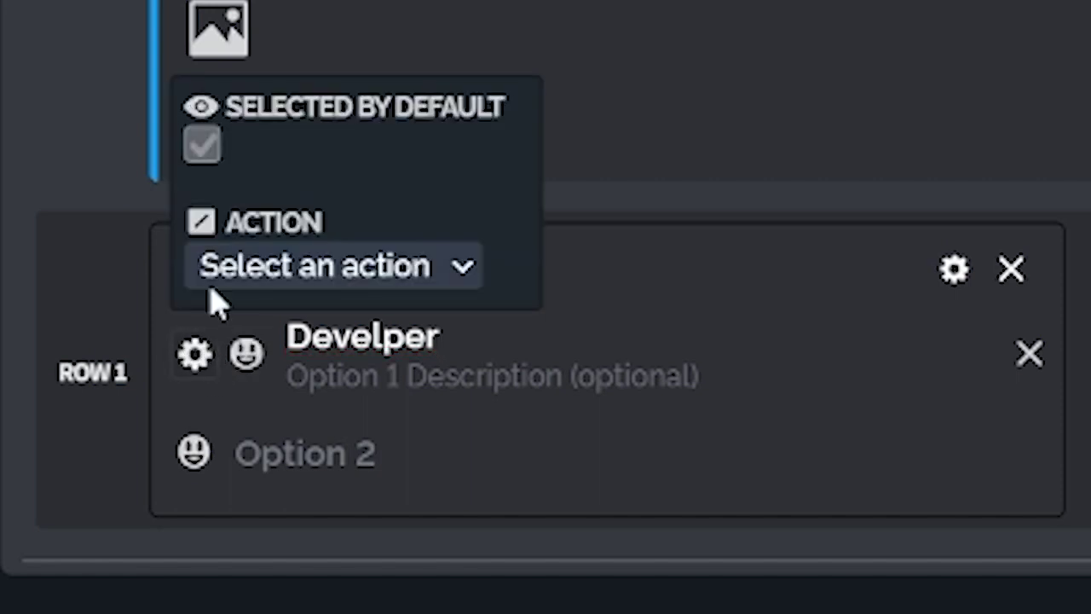
click(214, 271)
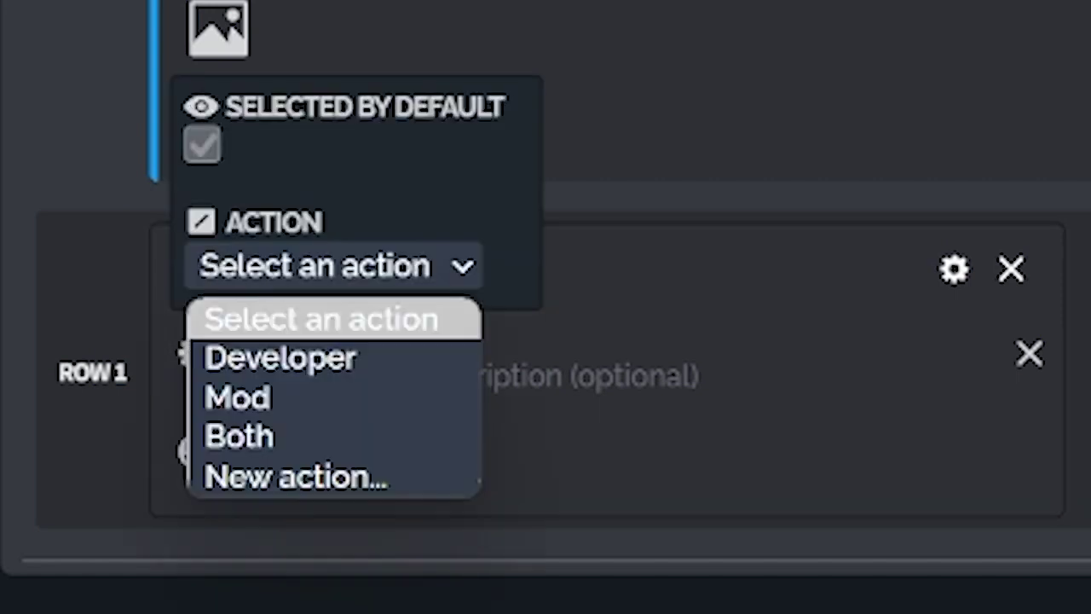
click(271, 358)
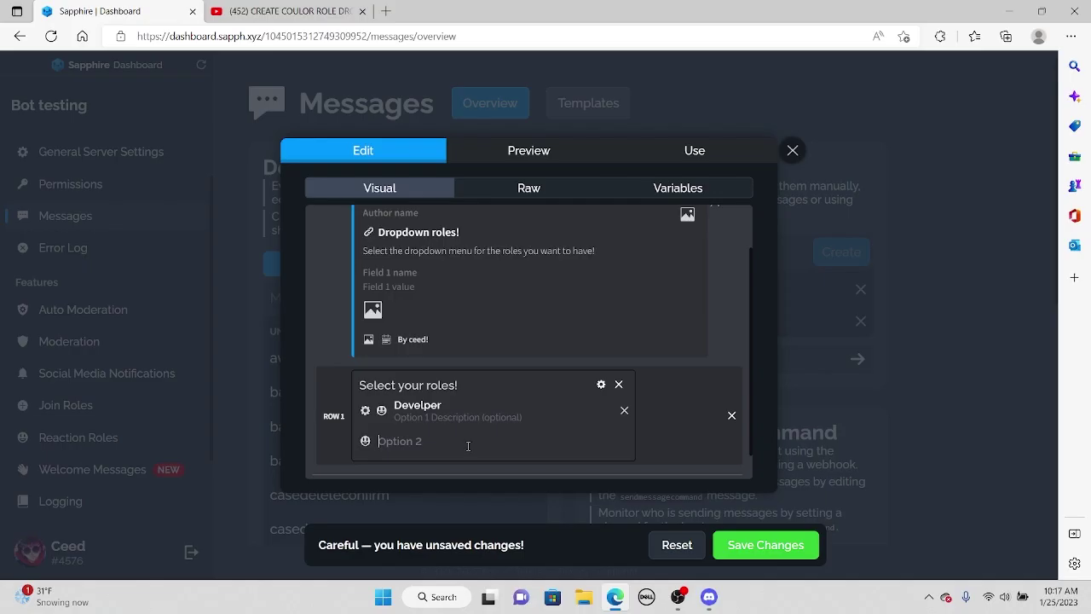
Step: Add a second option 'Mod' and assign it a role action
click(468, 445)
text(Mo)
click(365, 433)
click(414, 413)
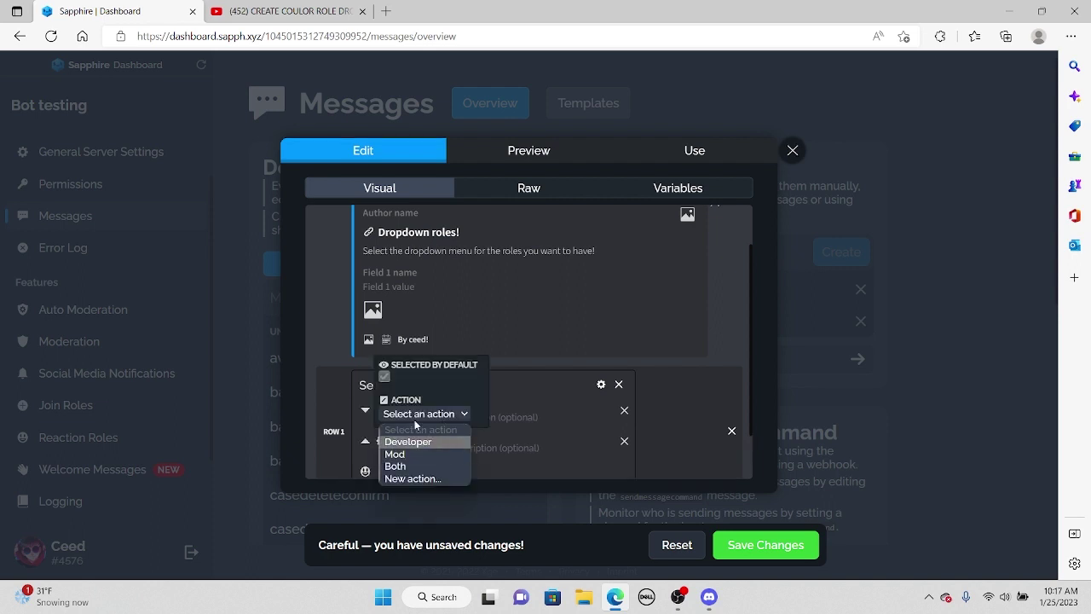
click(406, 466)
Step: Add a third option 'Both' with the Both action, then edit the option descriptions
scroll(407, 412, down, 1)
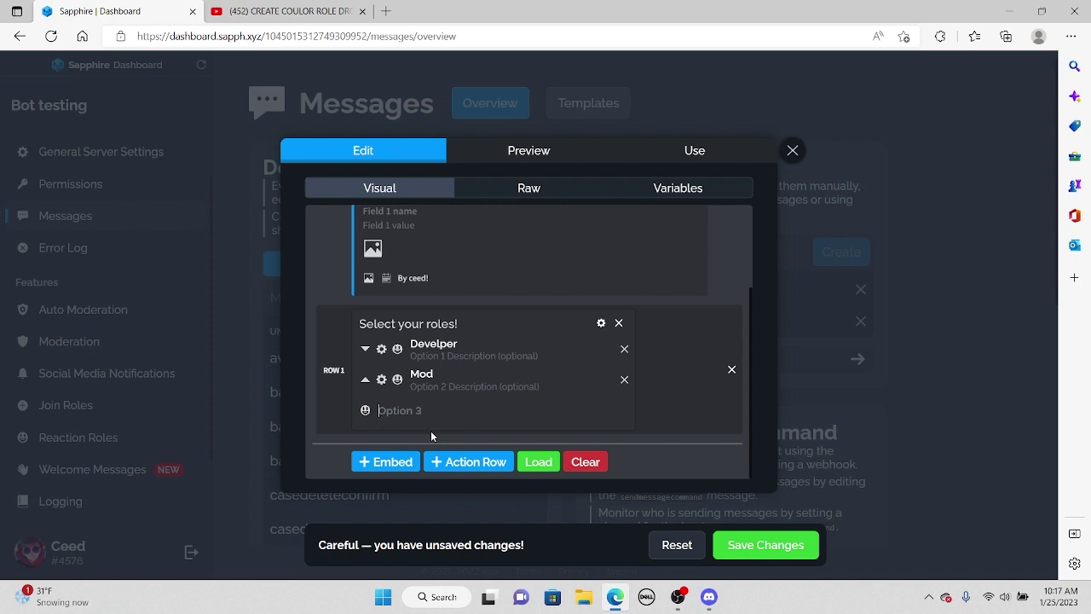
text(Bo)
click(381, 410)
click(424, 381)
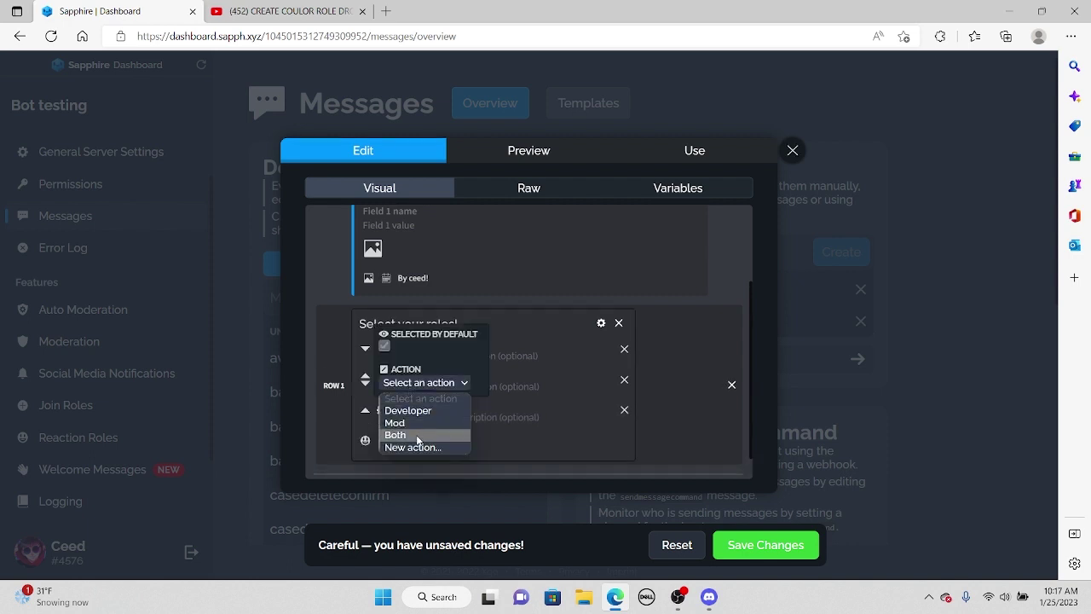
click(417, 437)
click(442, 360)
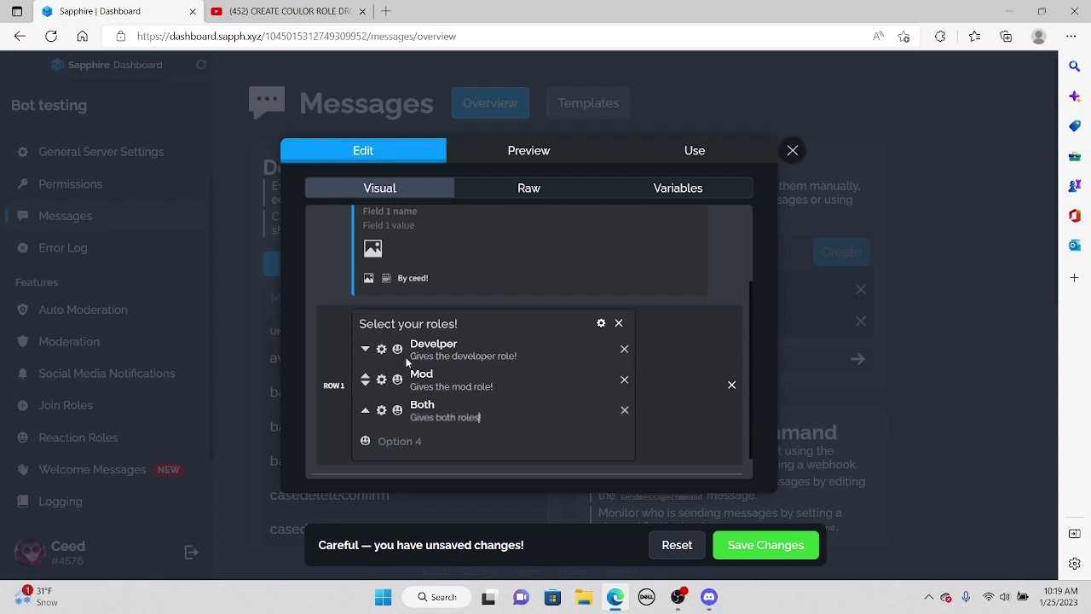
scroll(656, 417, up, 2)
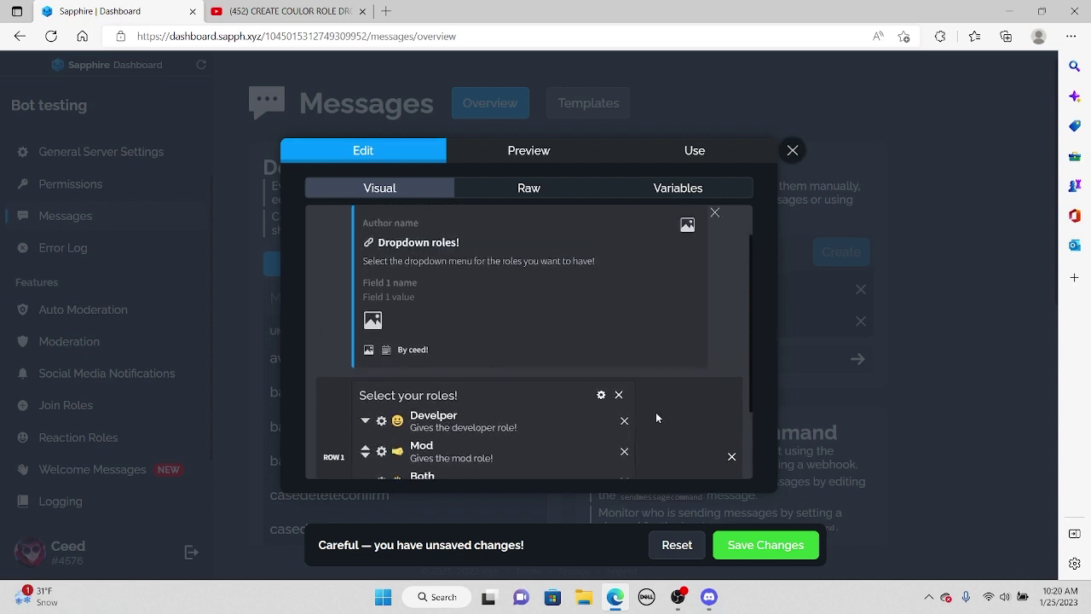
scroll(655, 416, down, 3)
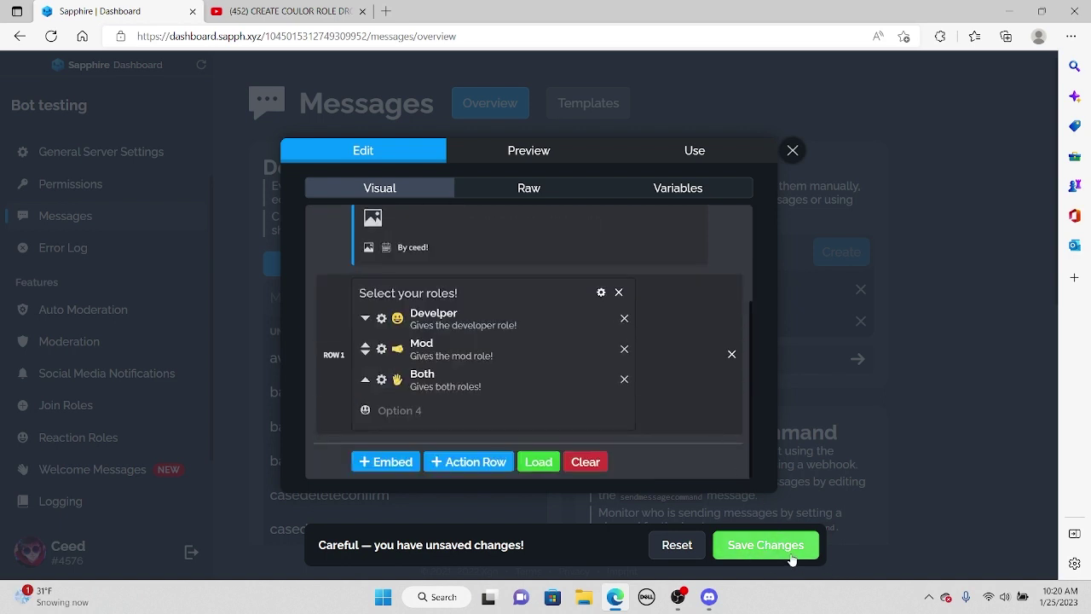
Step: Save the Dropdown roles template, check the 'Select your roles!' menu in Preview, and close the editor
click(766, 546)
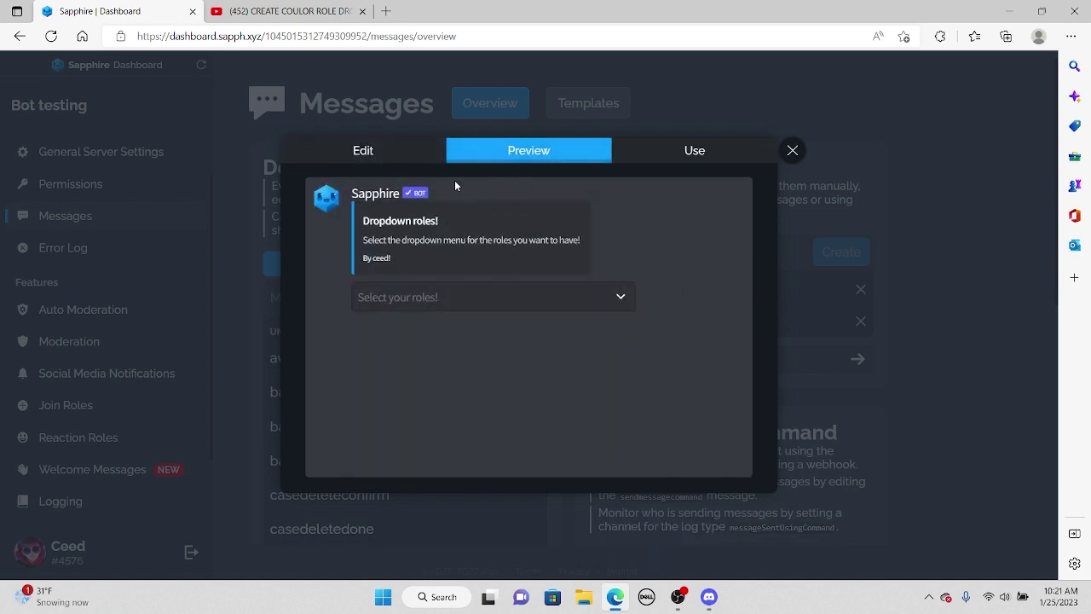
click(435, 305)
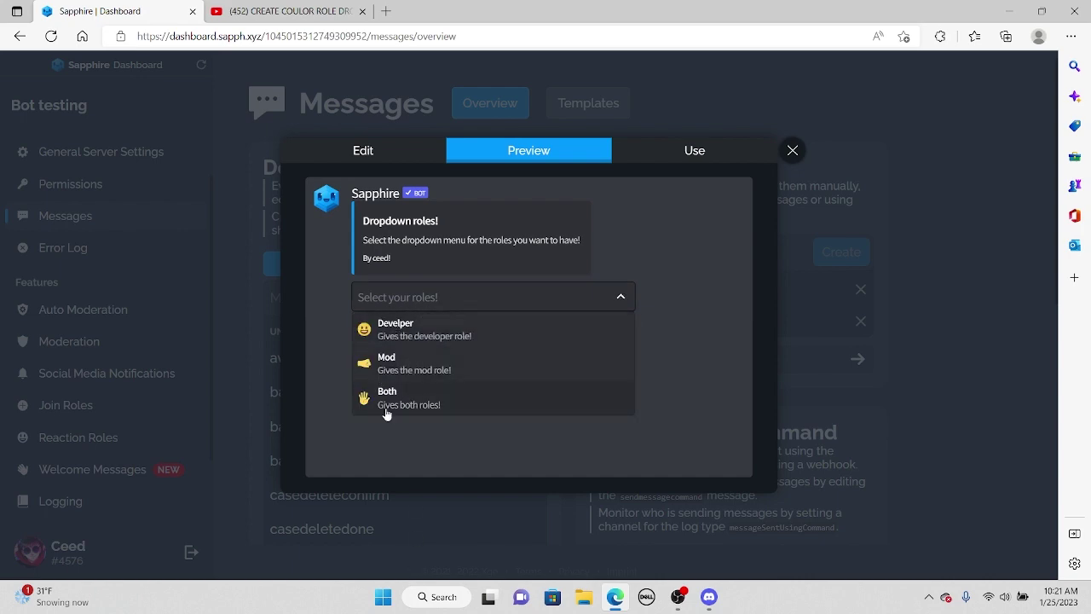
click(792, 150)
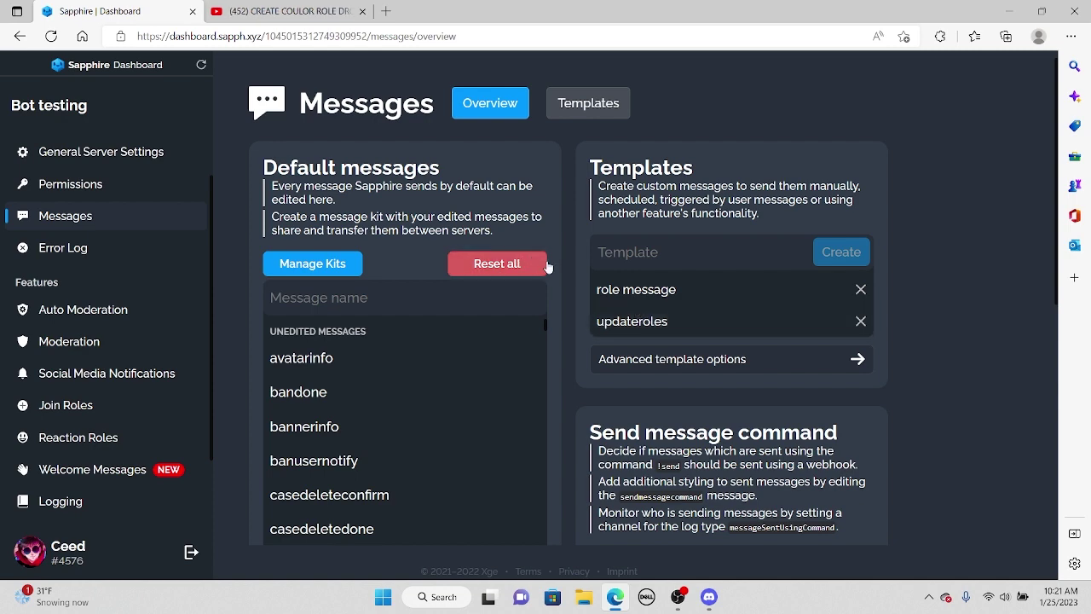
Step: Send the role message template to #server-manager via Use > Send, then close the dialog
click(611, 290)
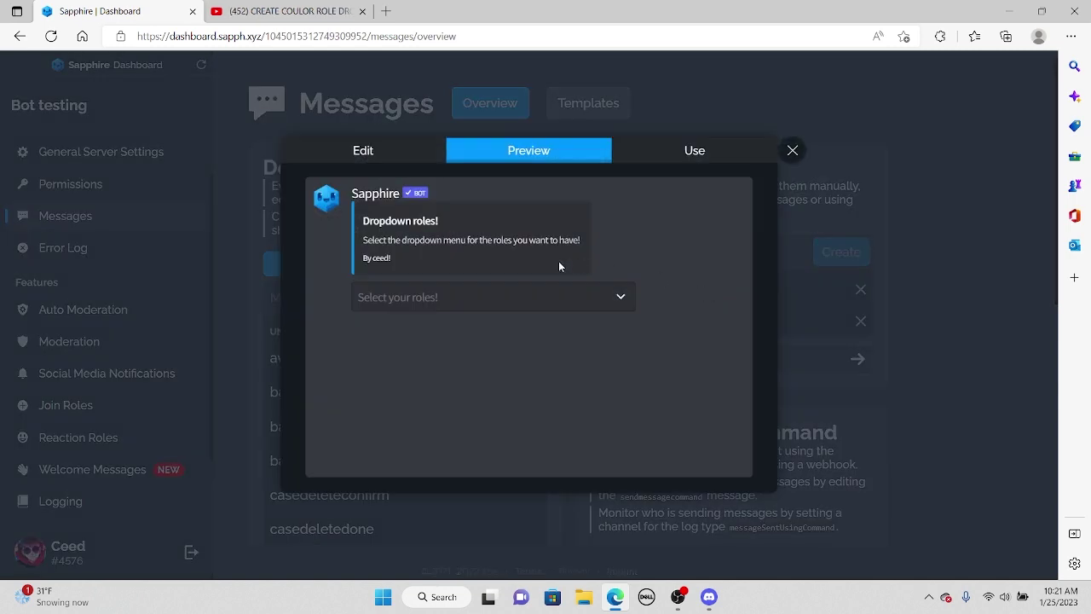
click(679, 157)
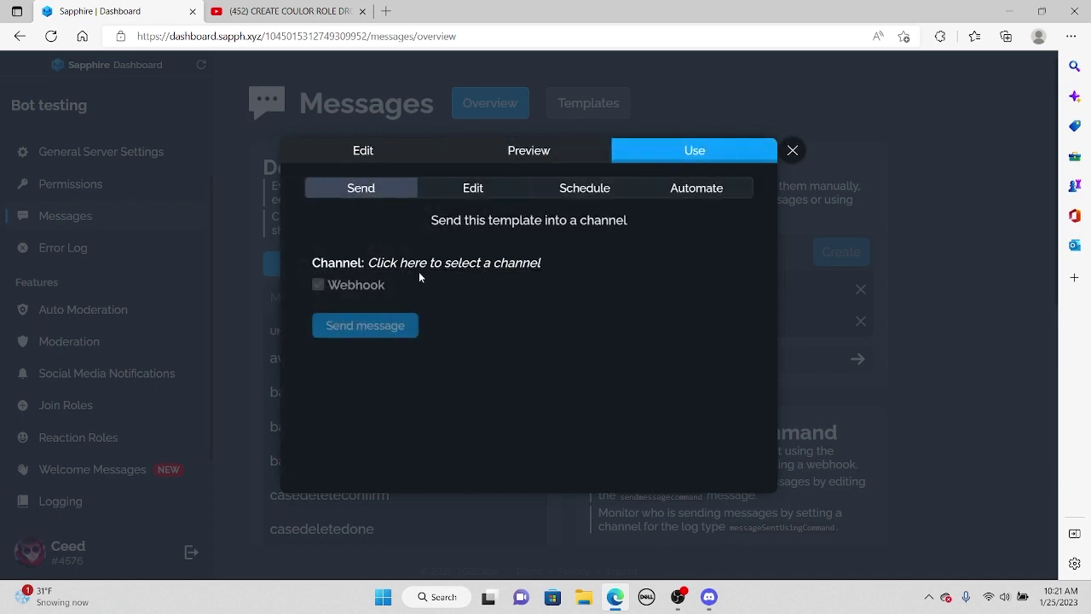
click(504, 268)
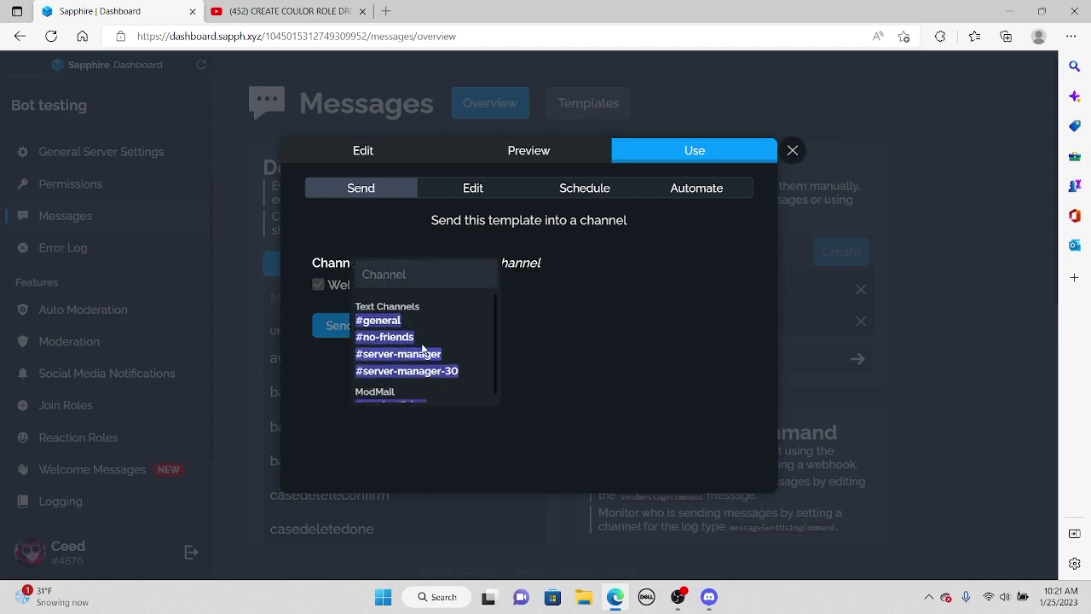
click(363, 356)
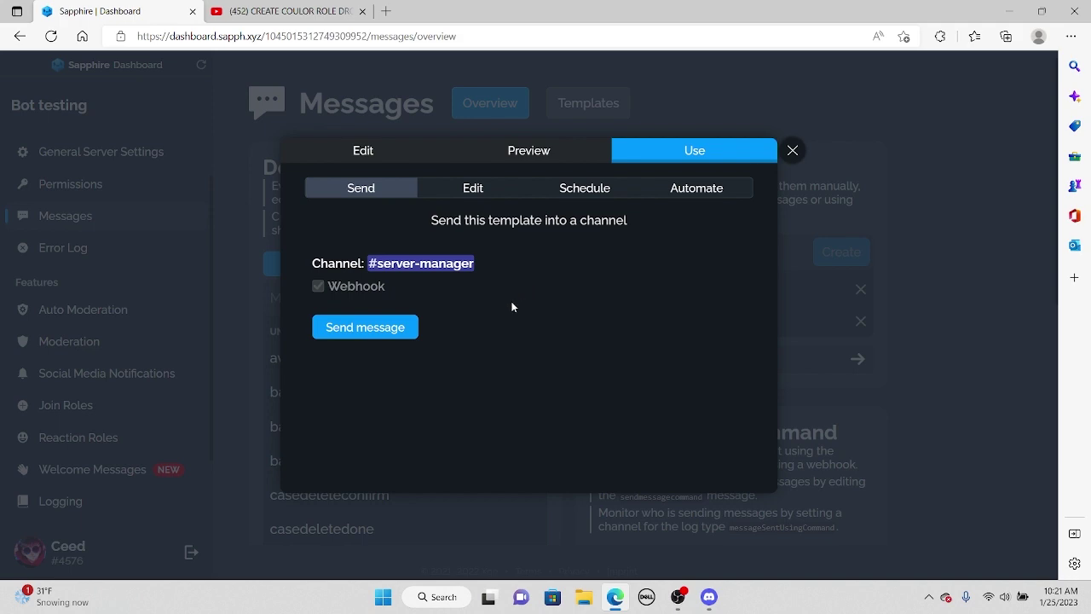
click(339, 334)
click(792, 150)
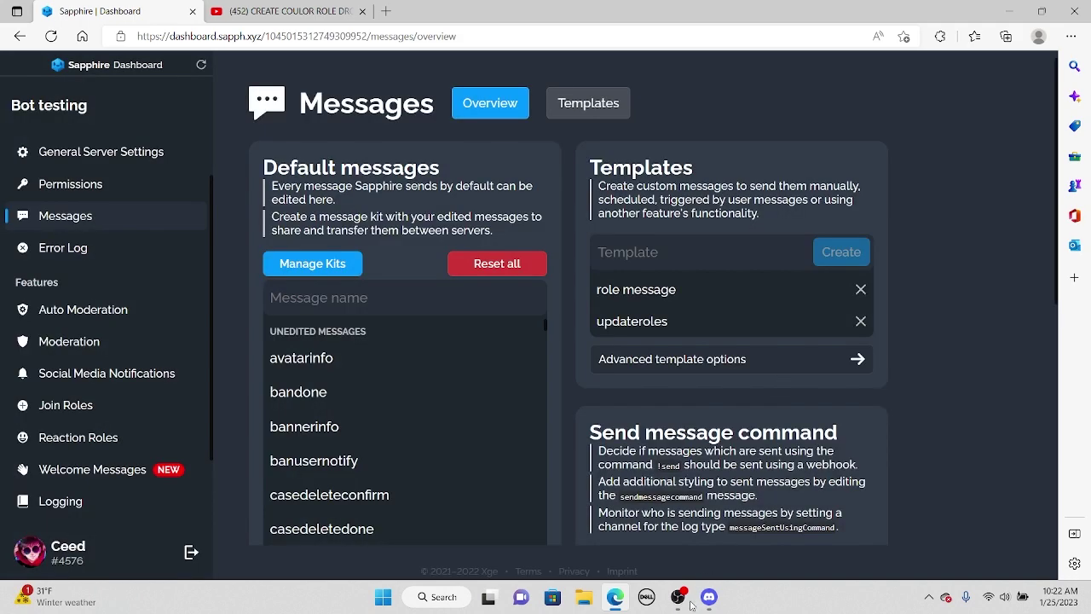
Step: In Discord, pick Develper from 'Select your roles!', check the profile, then switch to Mod
click(709, 596)
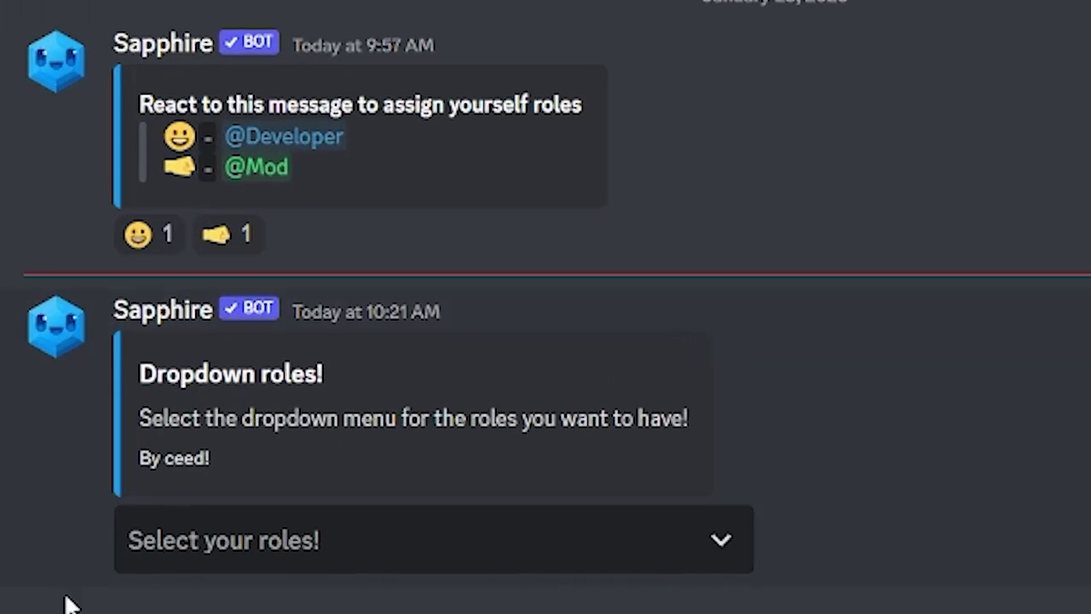
click(294, 562)
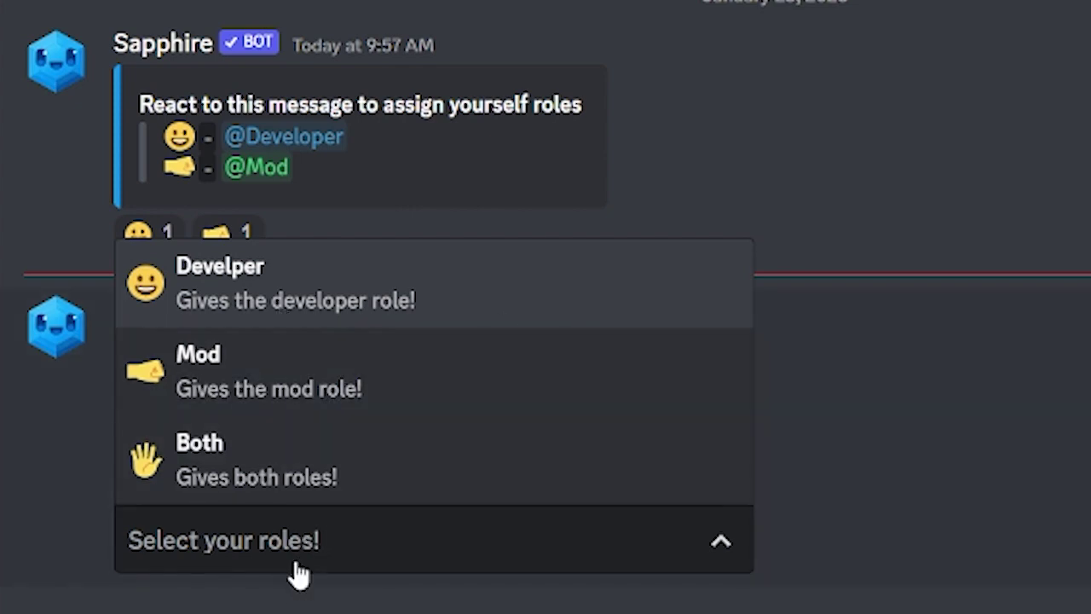
click(292, 308)
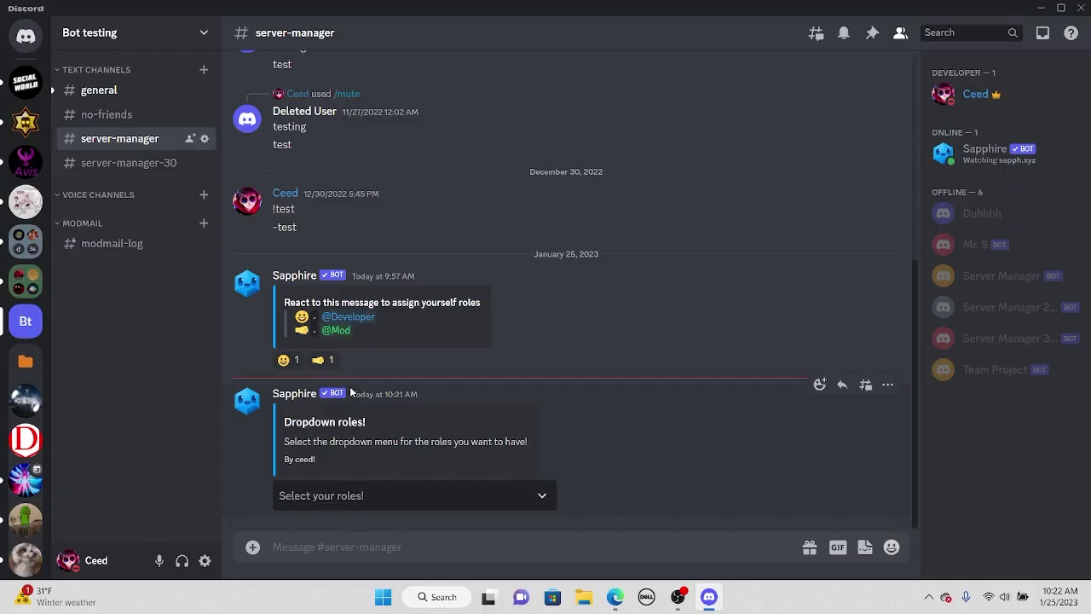
click(1011, 94)
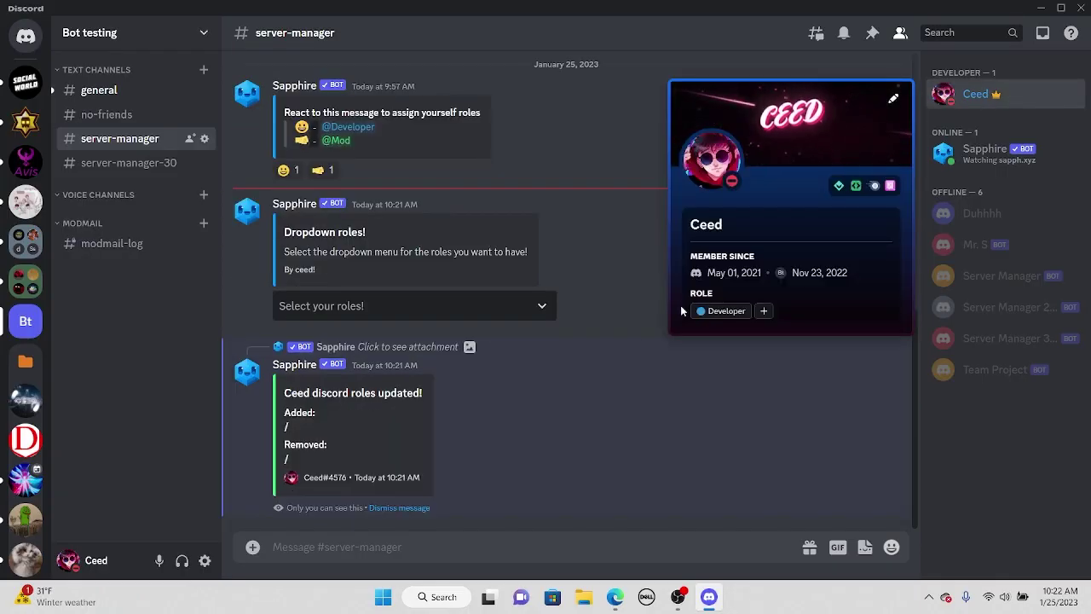
click(1012, 103)
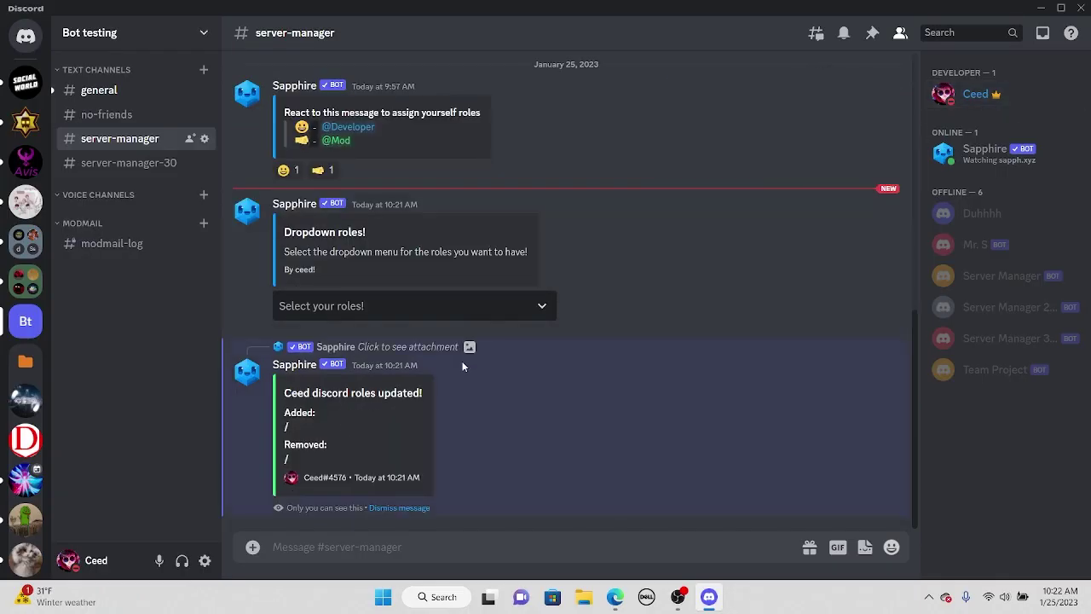
click(370, 308)
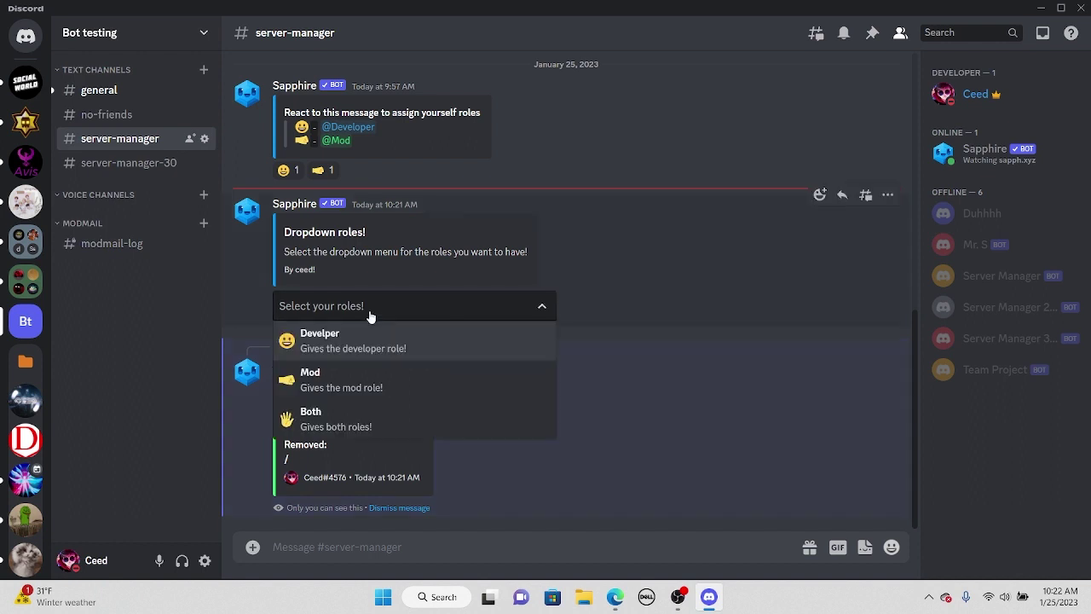
click(327, 385)
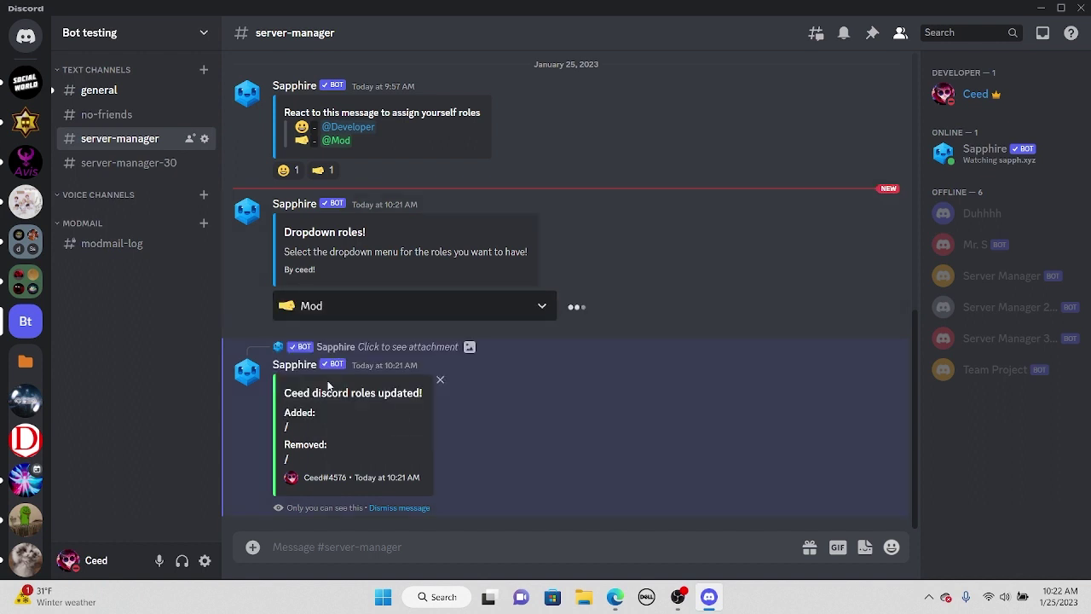
Step: Pick Both from 'Select your roles!' and confirm the profile shows Developer and Mod
click(1030, 98)
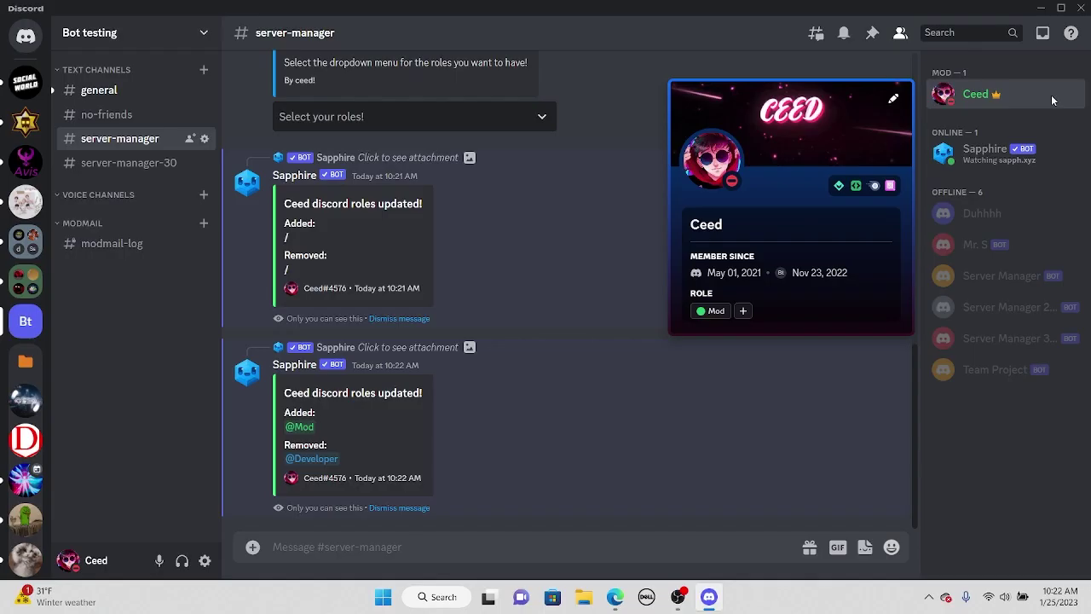
click(1051, 99)
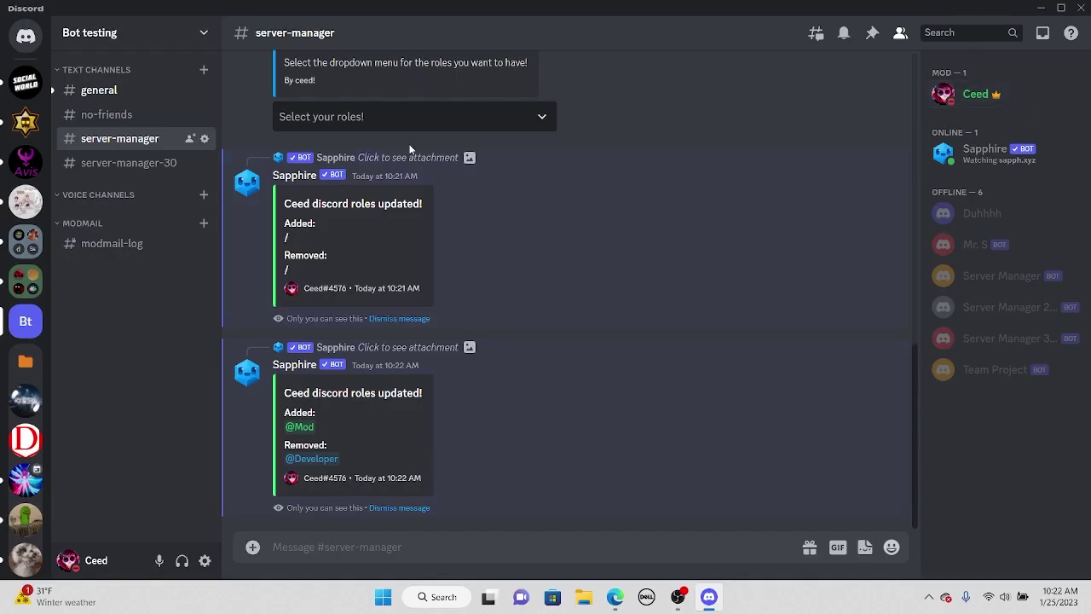
click(390, 122)
click(334, 225)
click(976, 94)
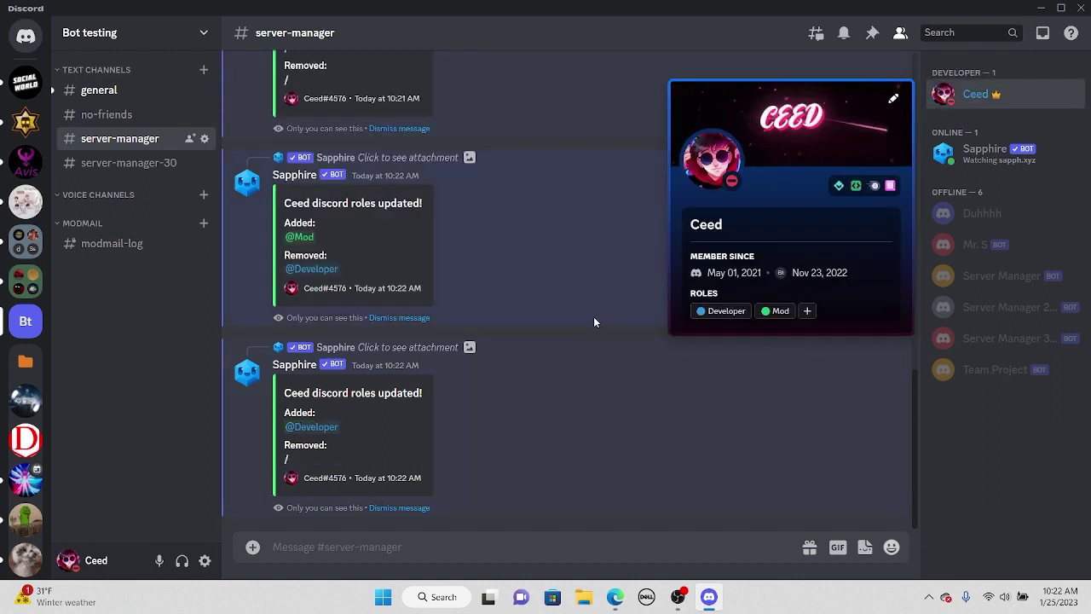
click(524, 272)
scroll(502, 324, up, 10)
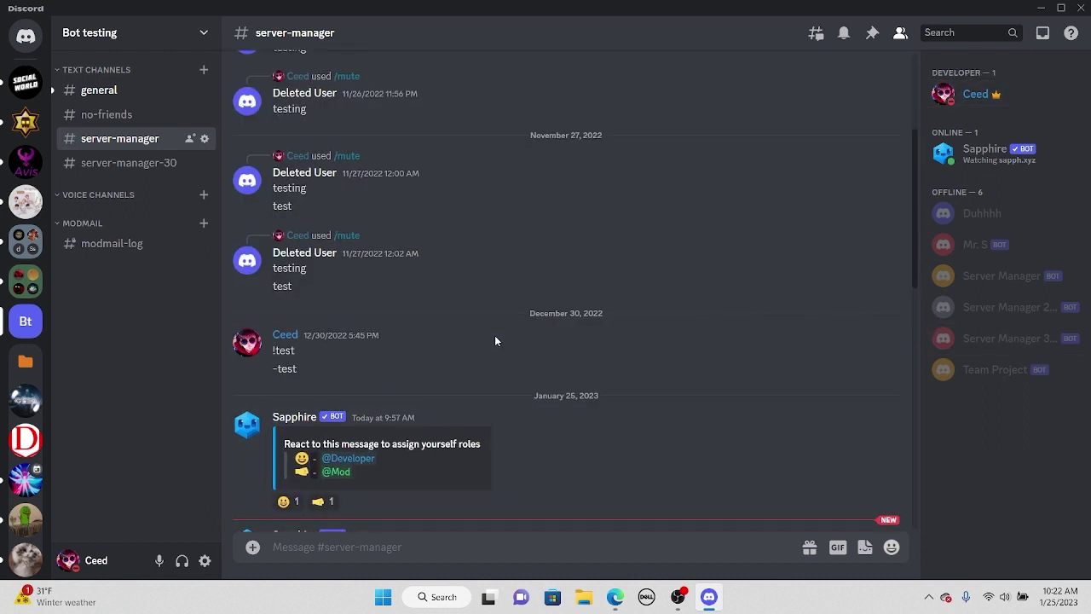
scroll(460, 349, down, 10)
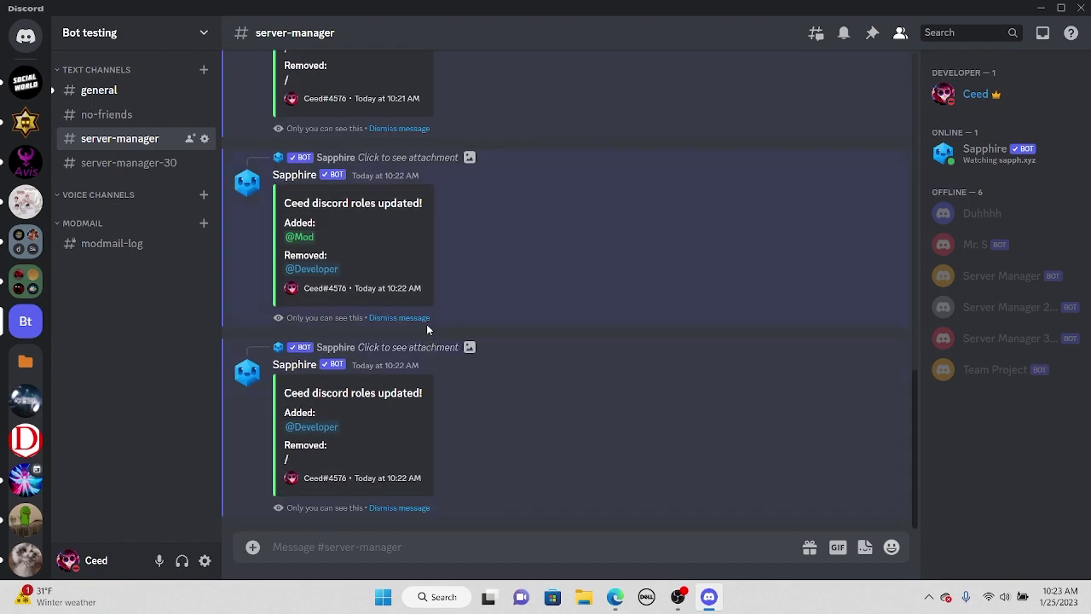